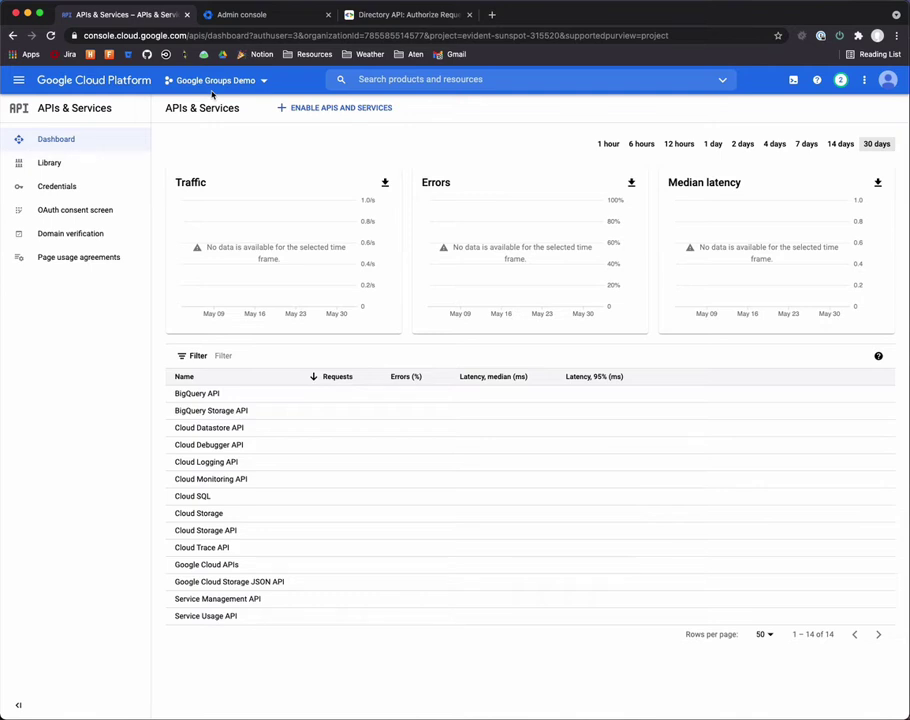
# Open the Credentials page of APIs & Services for the Google Groups Demo project.
pyautogui.click(19, 80)
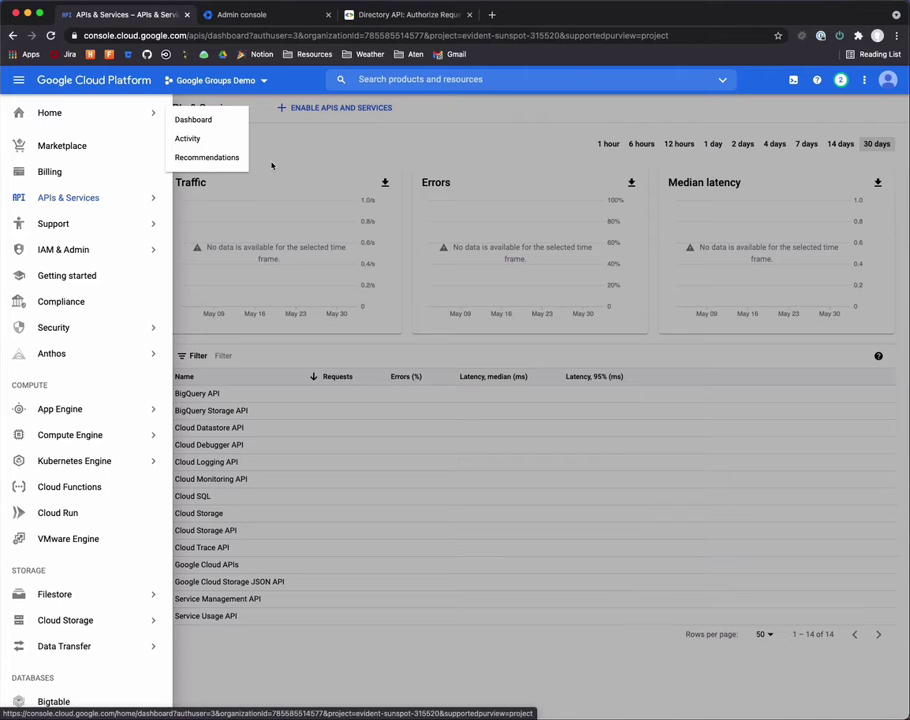
pyautogui.moveTo(122, 199)
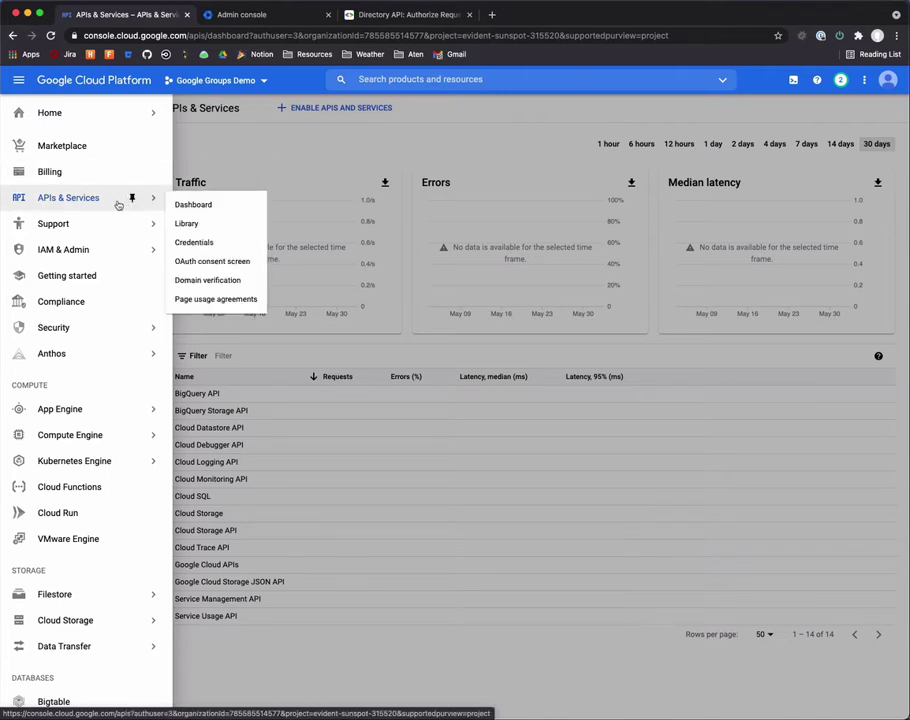
pyautogui.click(52, 200)
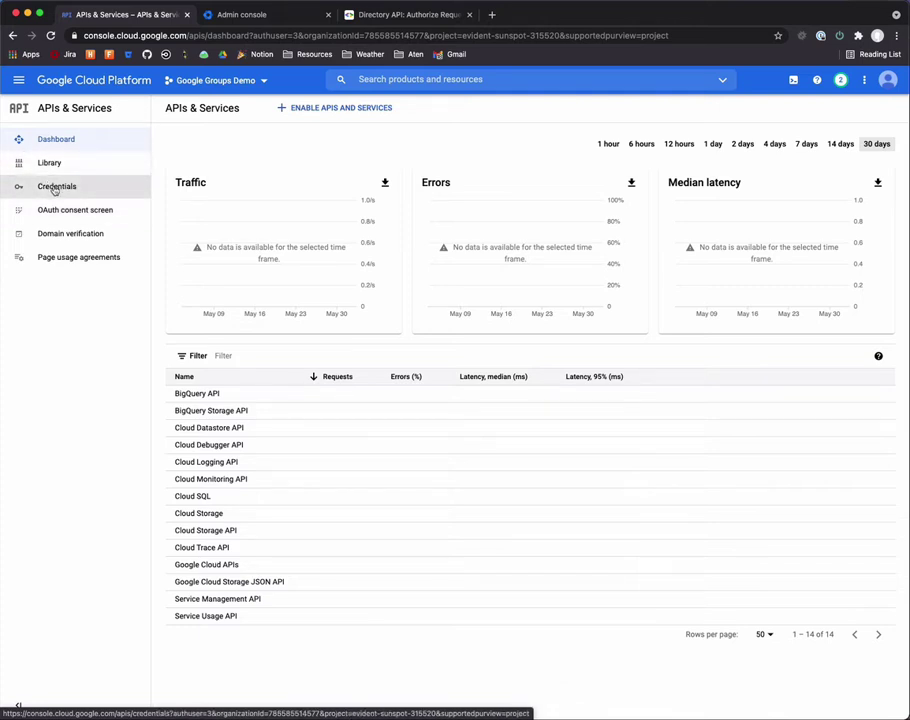
pyautogui.click(55, 188)
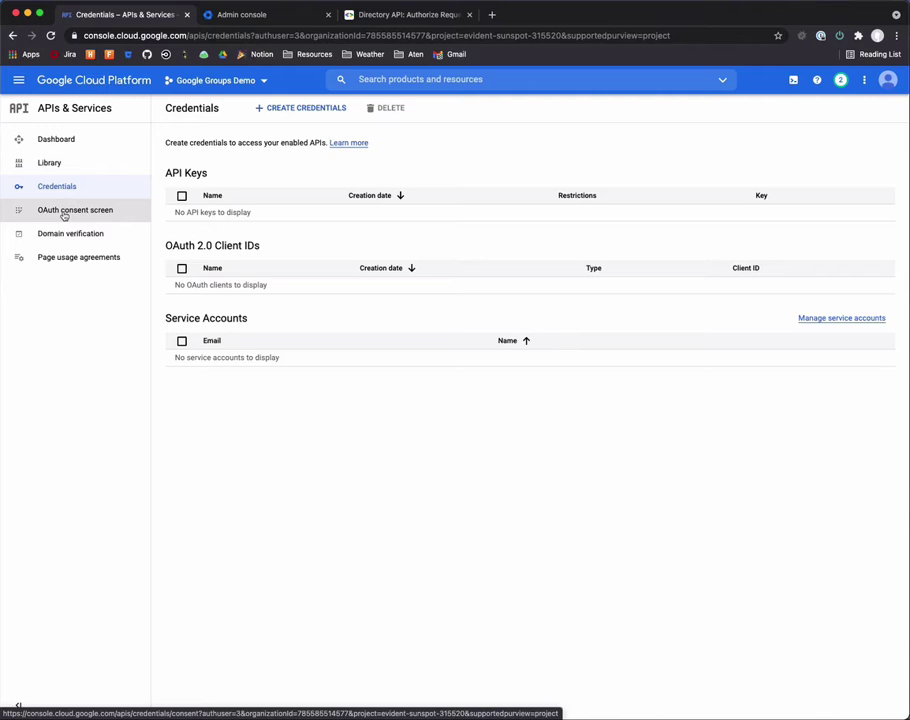
# Review the Aten Groups Demo app registration on the OAuth consent screen, including its app information and authorized domains.
pyautogui.click(100, 209)
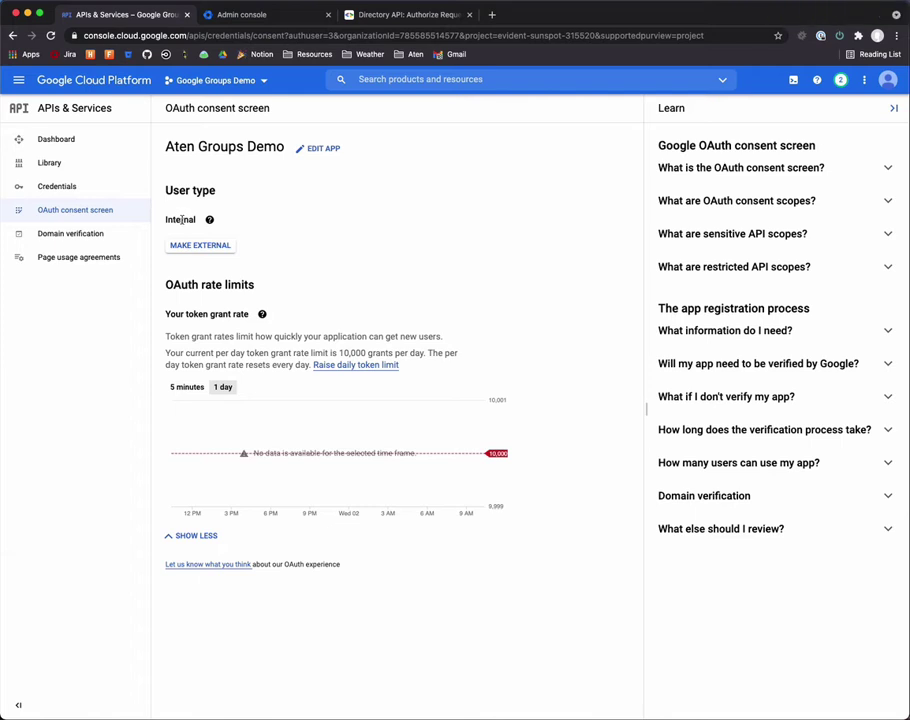
pyautogui.click(318, 148)
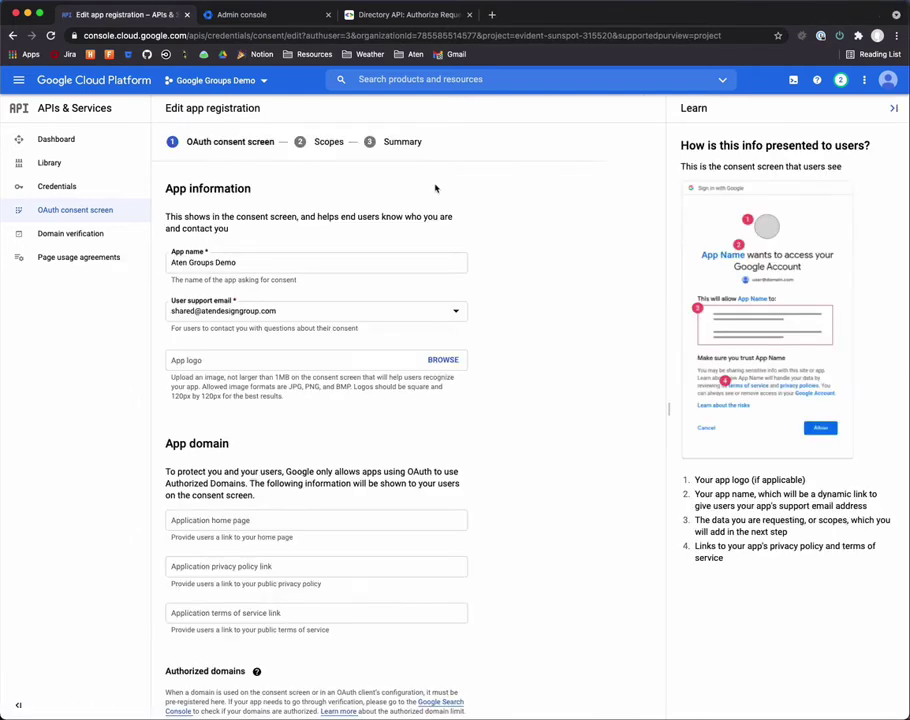
pyautogui.scroll(-2, 459, 266)
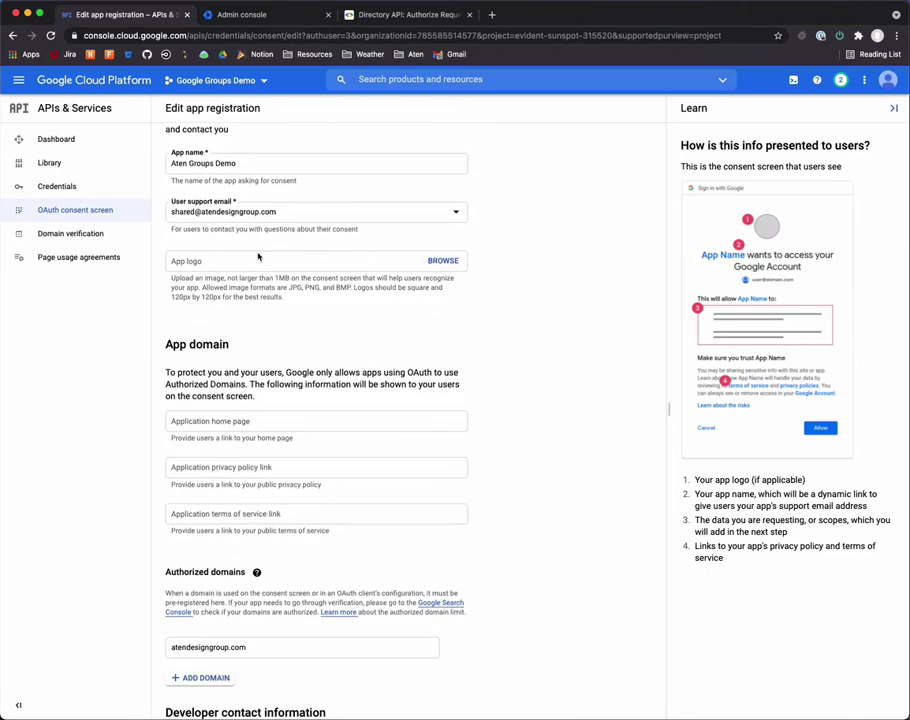
pyautogui.scroll(-2, 258, 257)
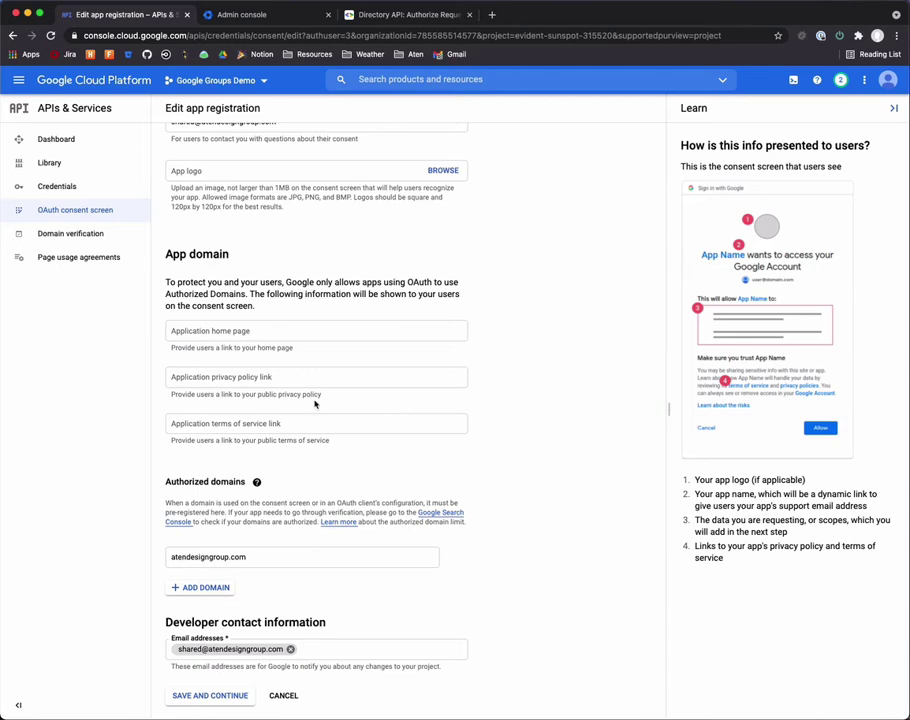
pyautogui.moveTo(256, 562); pyautogui.dragTo(170, 547)
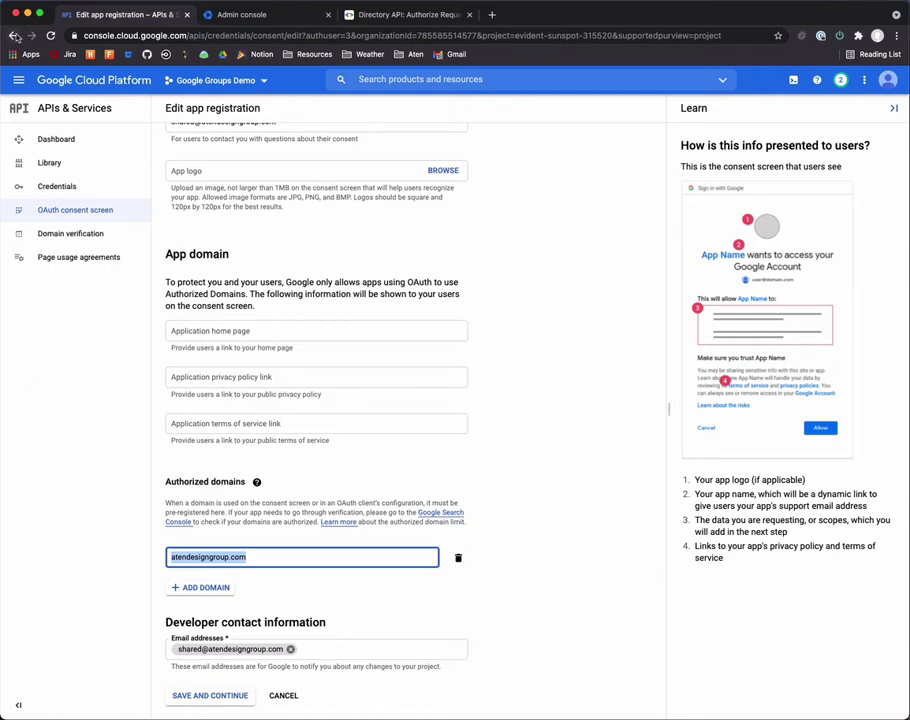
# Create a service account named "Demo Service Account" in the project, skipping the optional access grants.
pyautogui.click(53, 187)
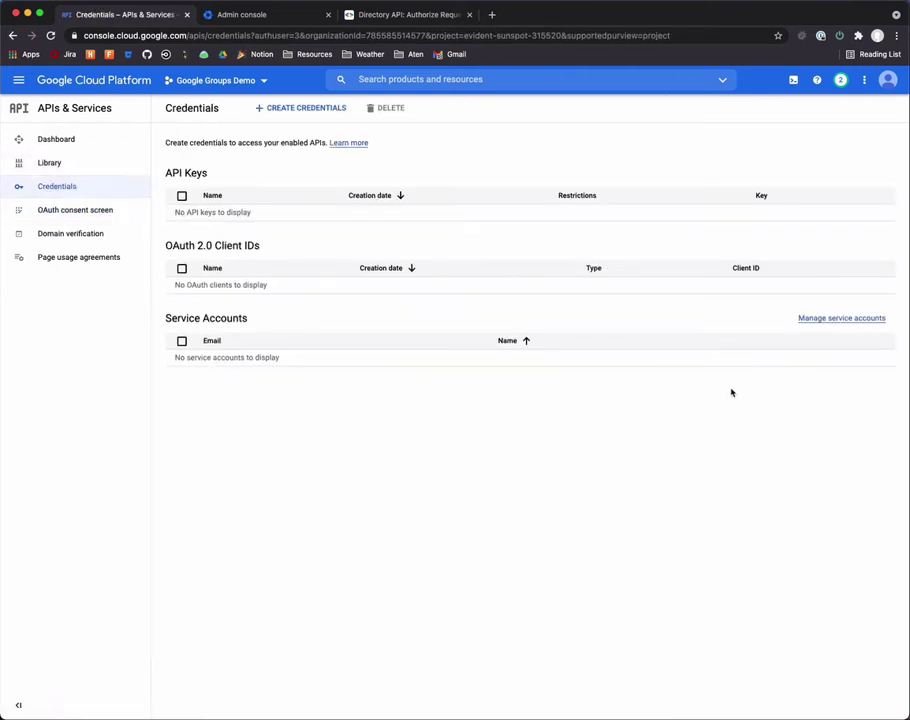
pyautogui.click(845, 318)
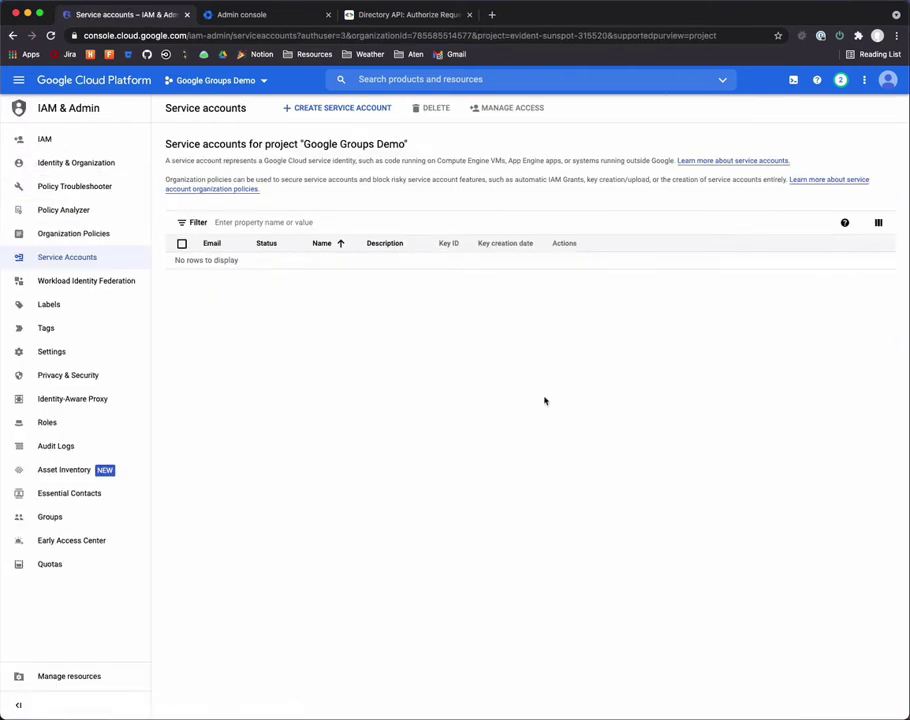
pyautogui.click(312, 107)
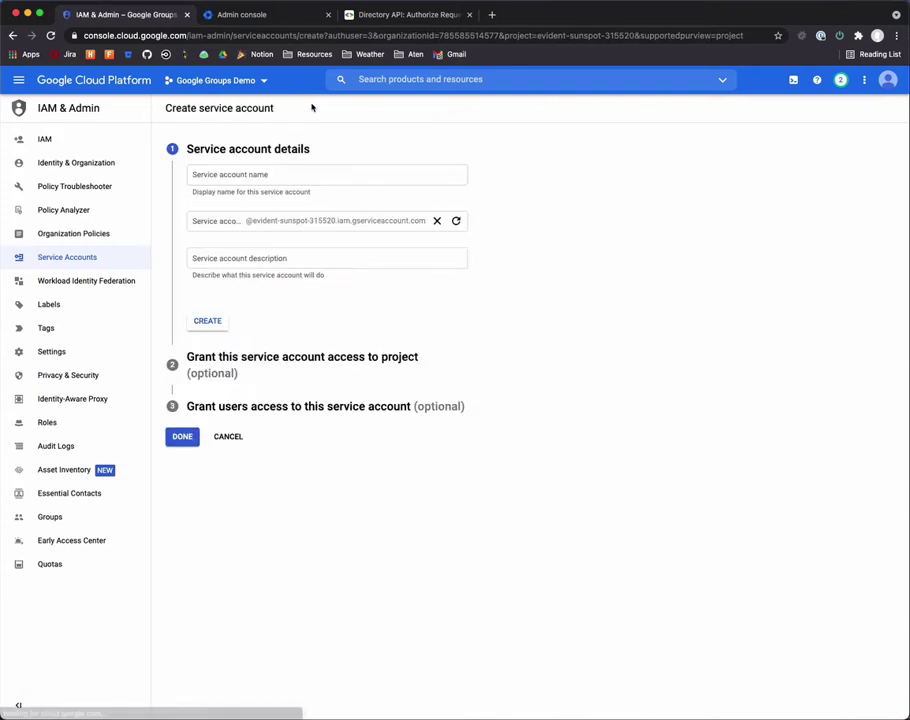
pyautogui.click(276, 176)
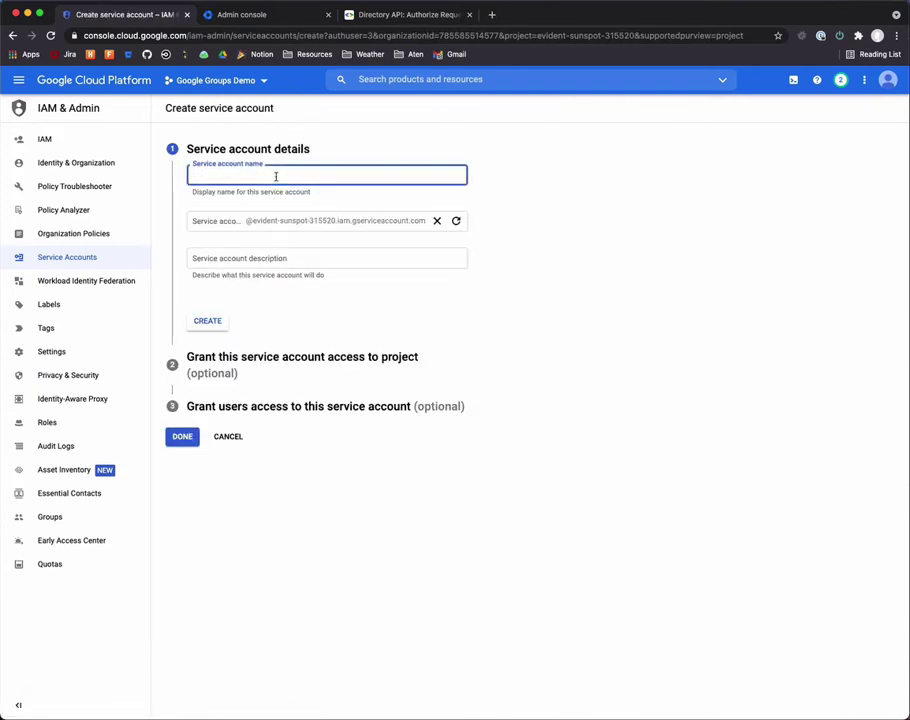
pyautogui.write('D')
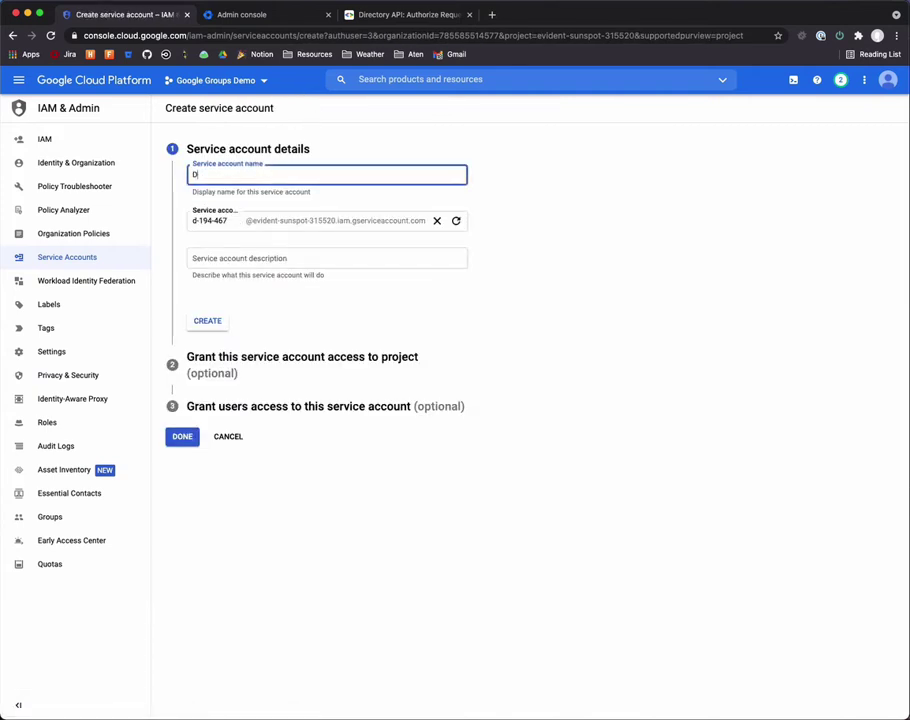
pyautogui.write('emo Service Account')
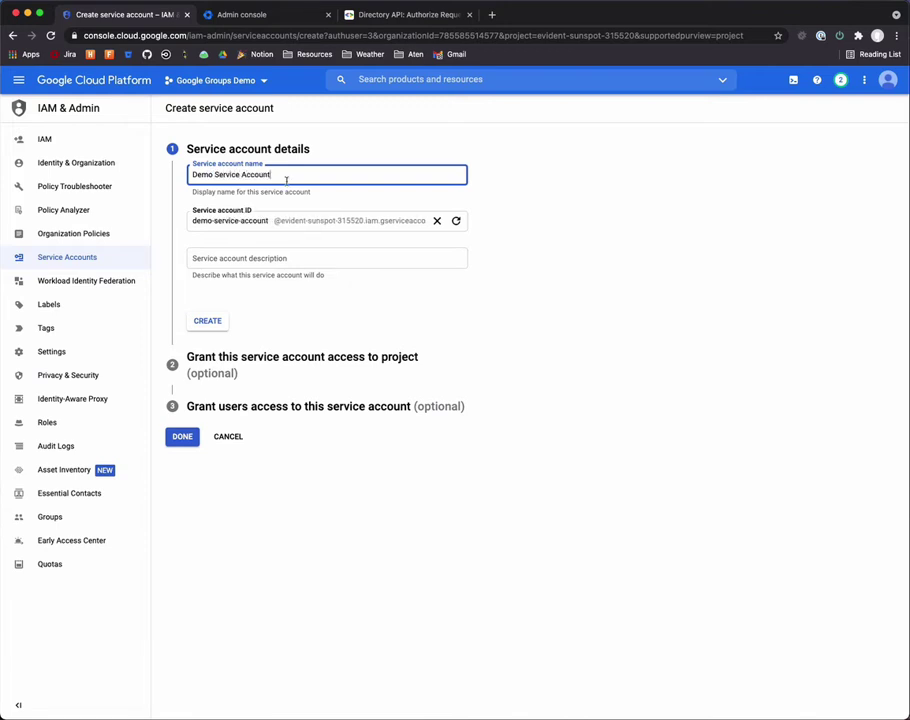
pyautogui.click(186, 437)
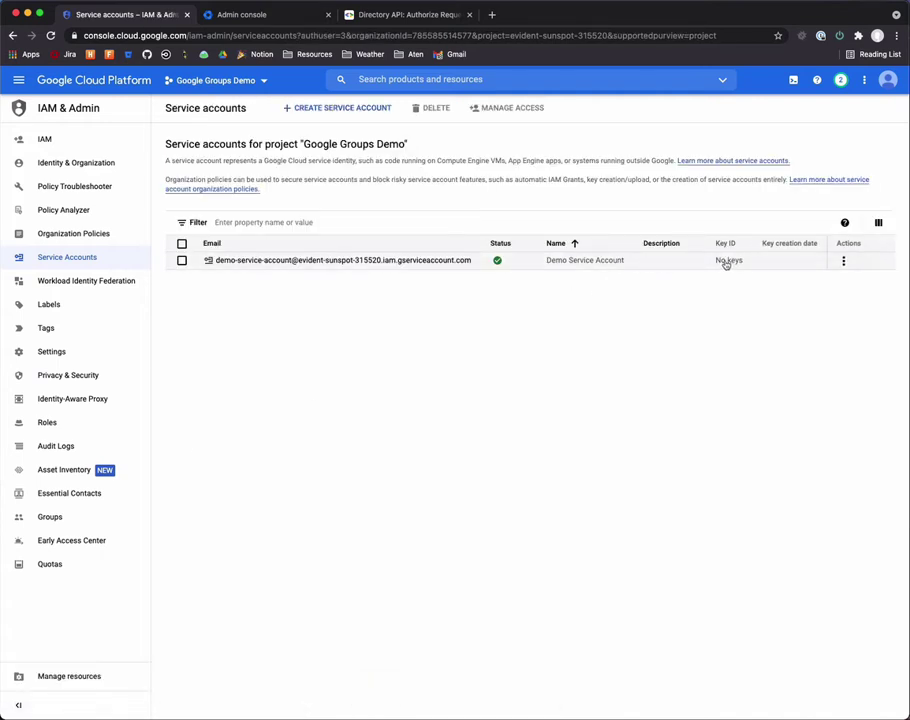
# Create and download a new JSON private key for Demo Service Account.
pyautogui.click(843, 264)
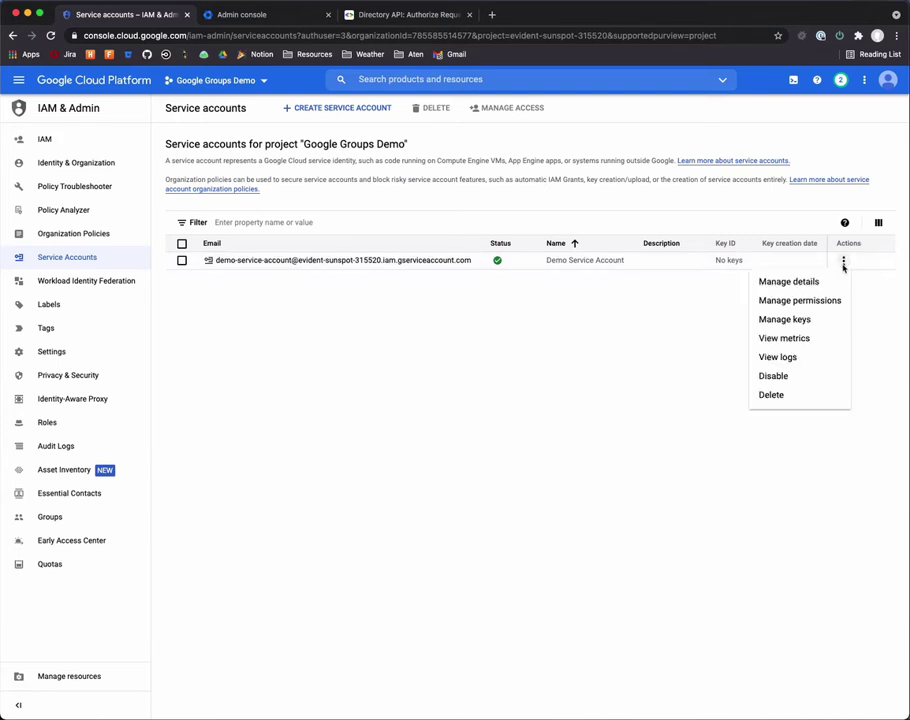
pyautogui.click(785, 319)
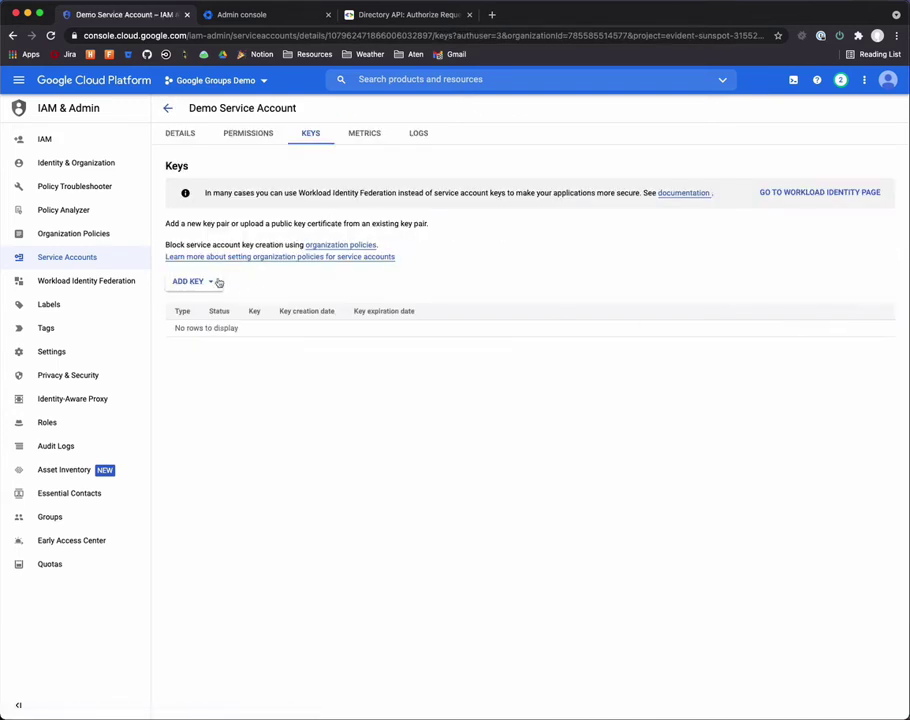
pyautogui.click(190, 284)
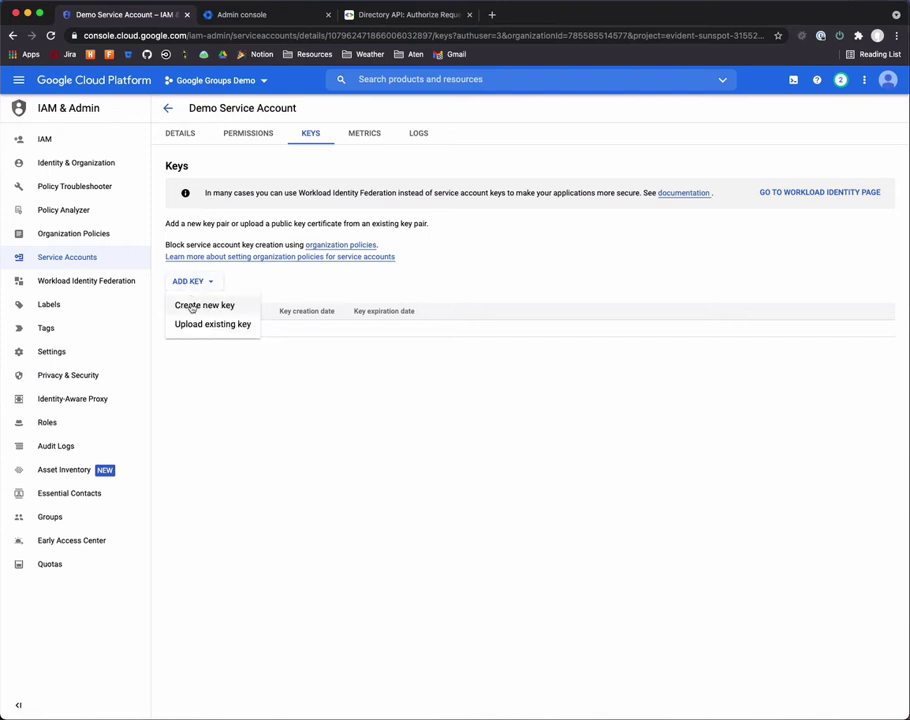
pyautogui.click(193, 306)
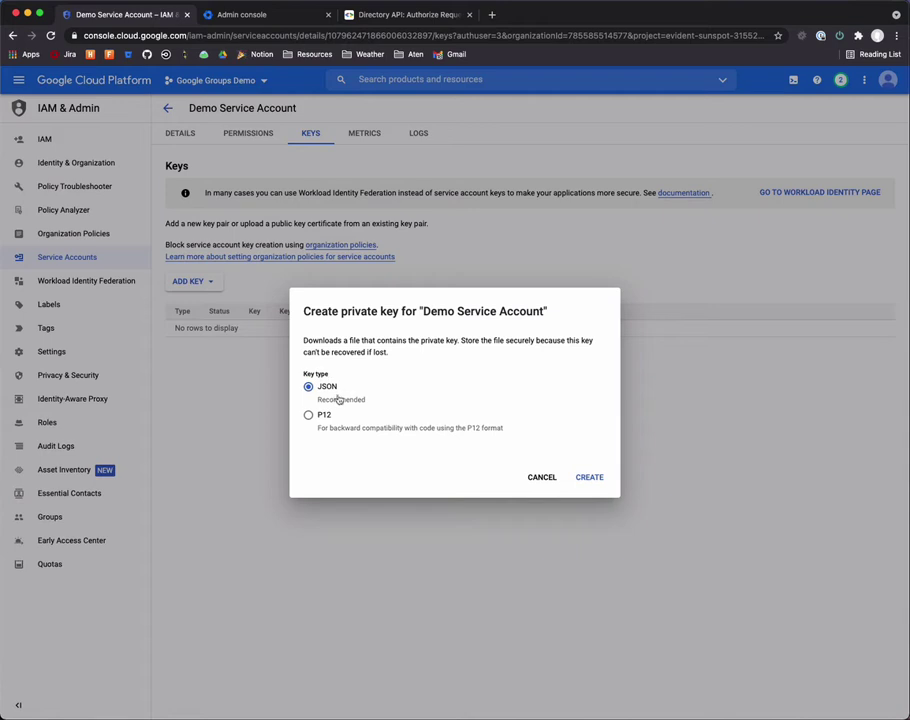
pyautogui.click(585, 478)
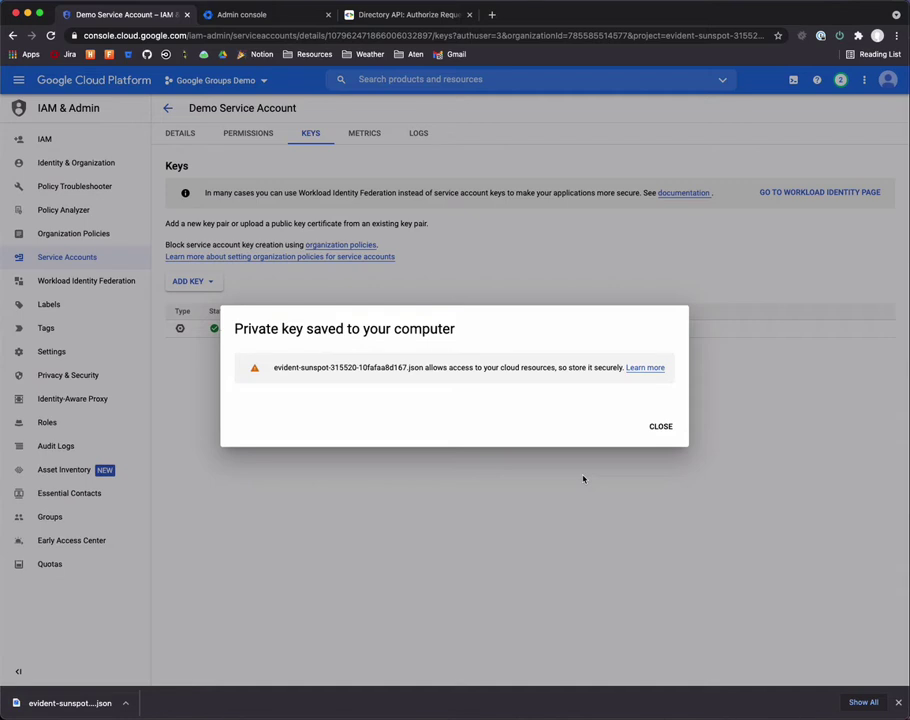
pyautogui.click(661, 427)
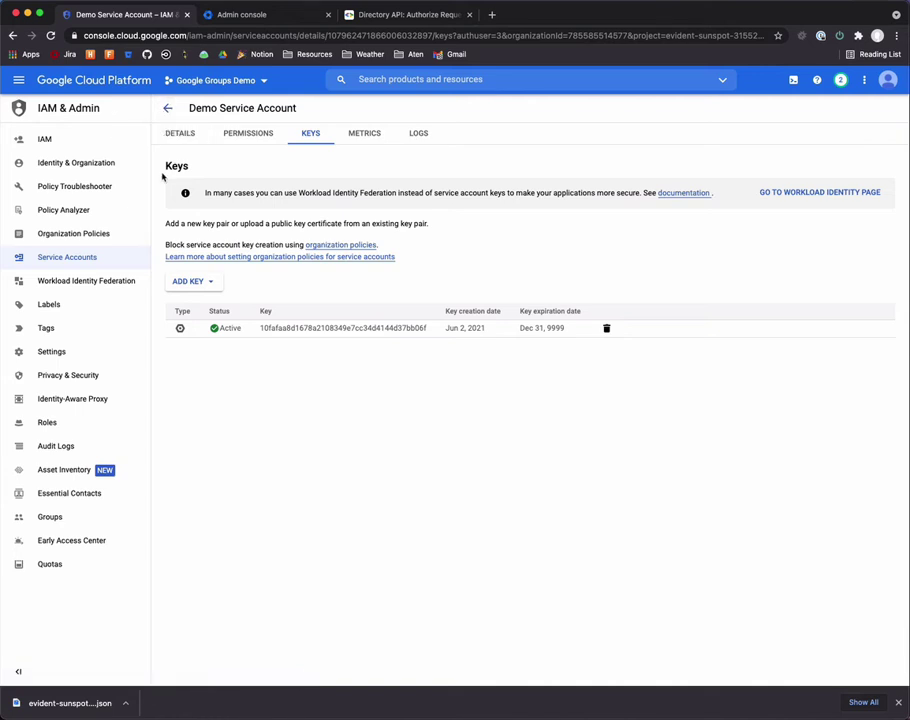
# Open Demo Service Account from the project's Credentials page, enable Google Workspace Domain-wide Delegation and save.
pyautogui.click(12, 33)
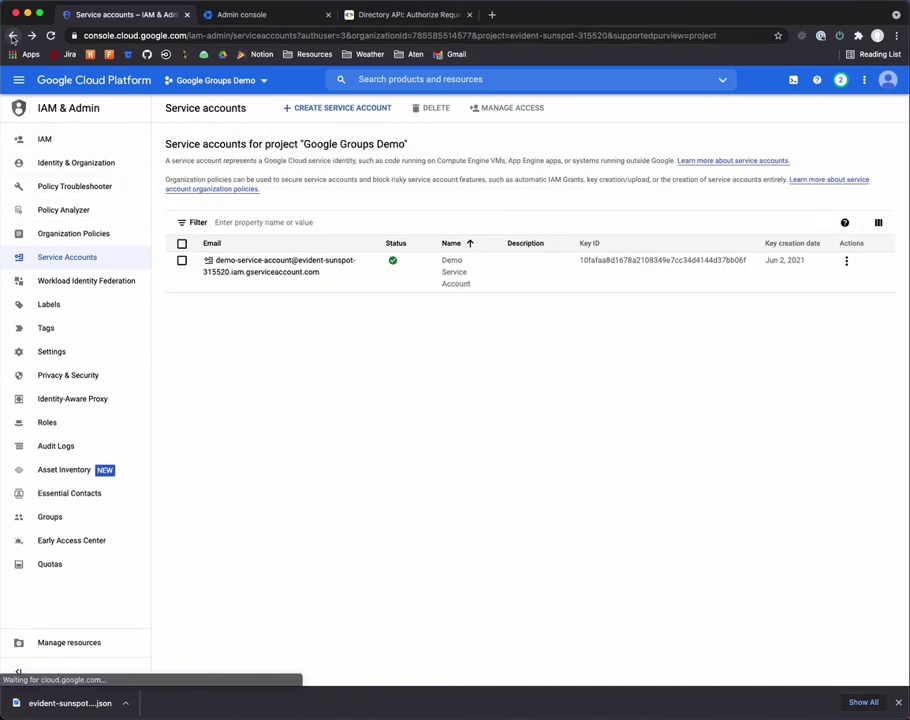
pyautogui.click(458, 79)
pyautogui.write('creden')
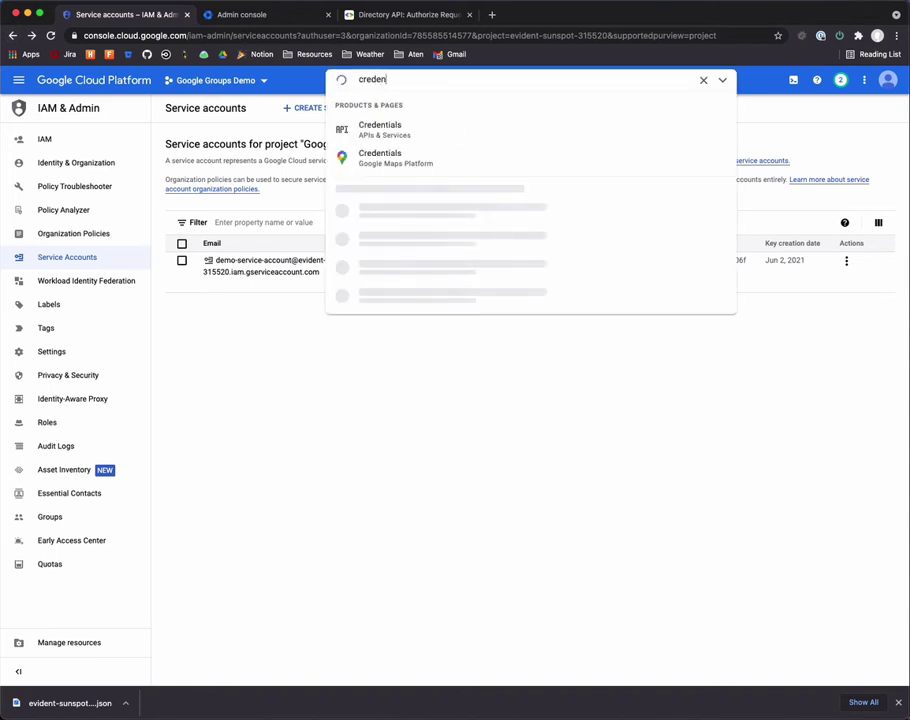
pyautogui.click(377, 130)
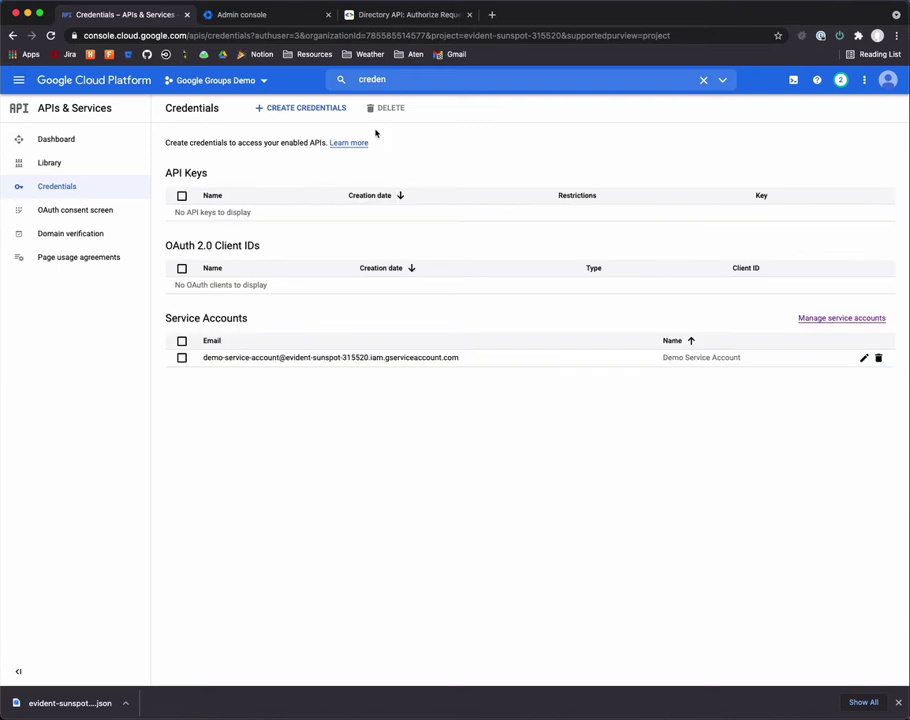
pyautogui.click(401, 360)
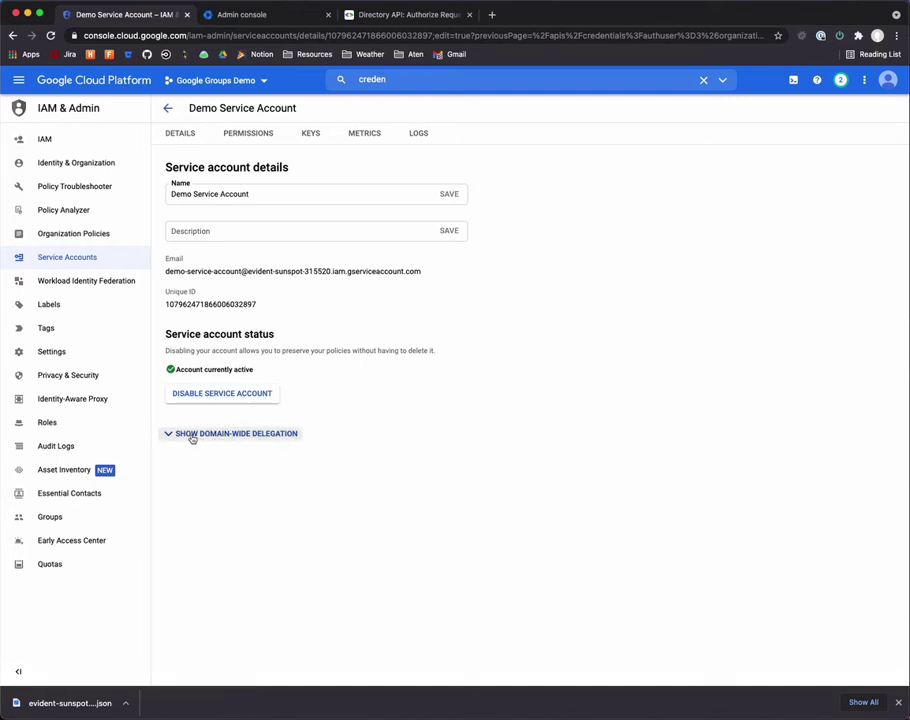
pyautogui.click(276, 434)
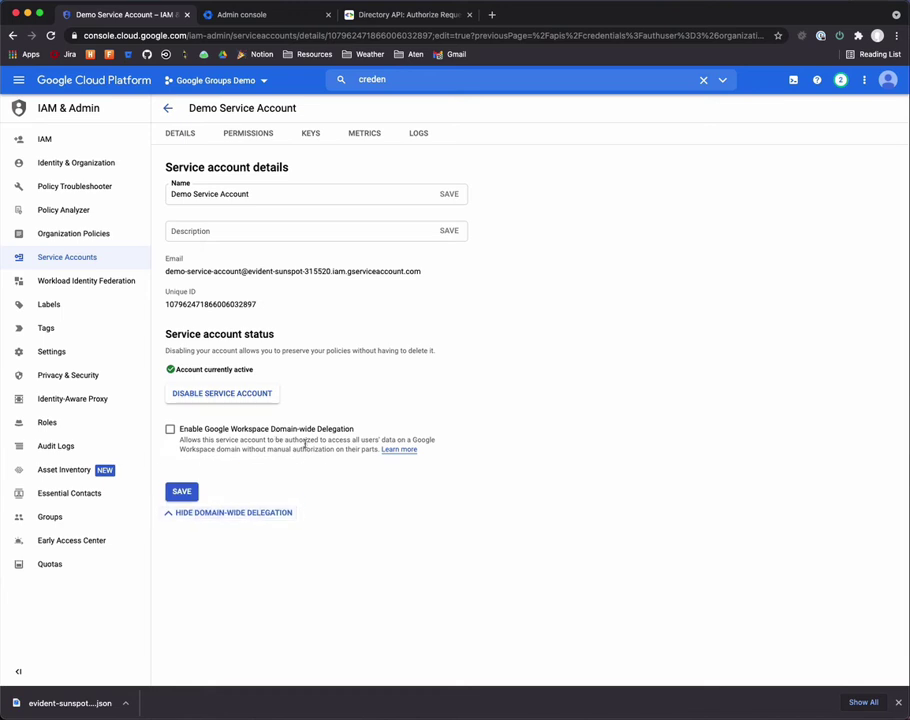
pyautogui.click(185, 431)
pyautogui.click(186, 493)
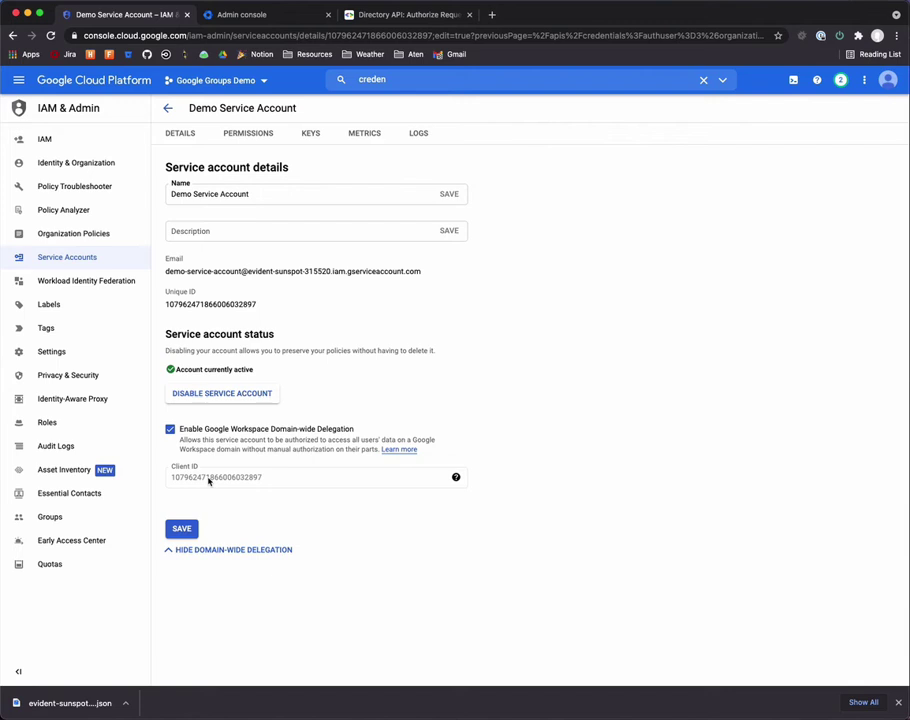
# Review the OAuth 2.0 Client IDs on the project's APIs & Services Credentials page.
pyautogui.click(395, 77)
pyautogui.doubleClick(395, 77)
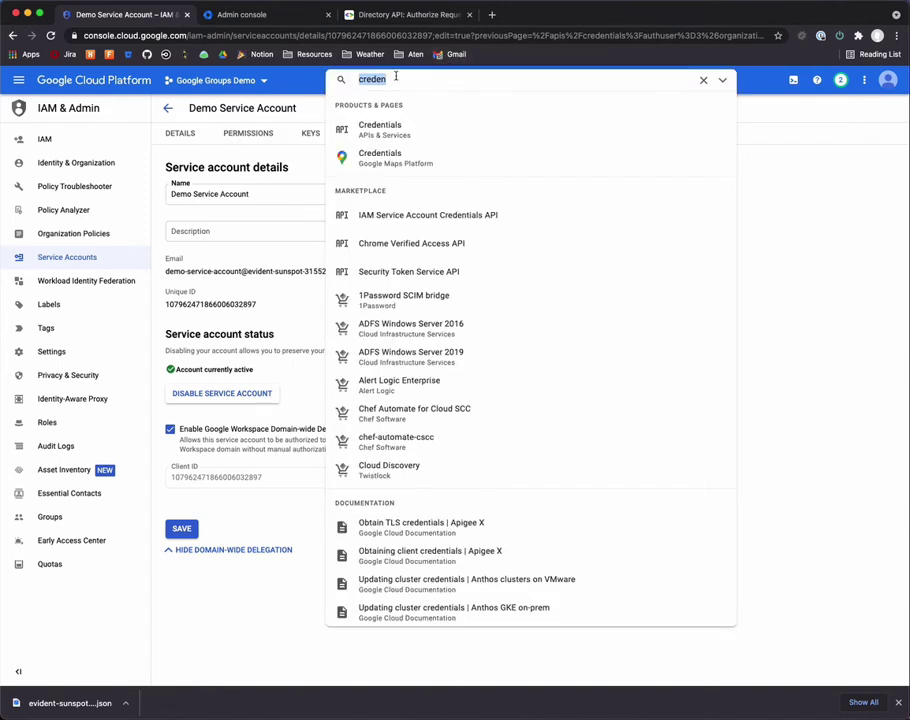
pyautogui.click(370, 130)
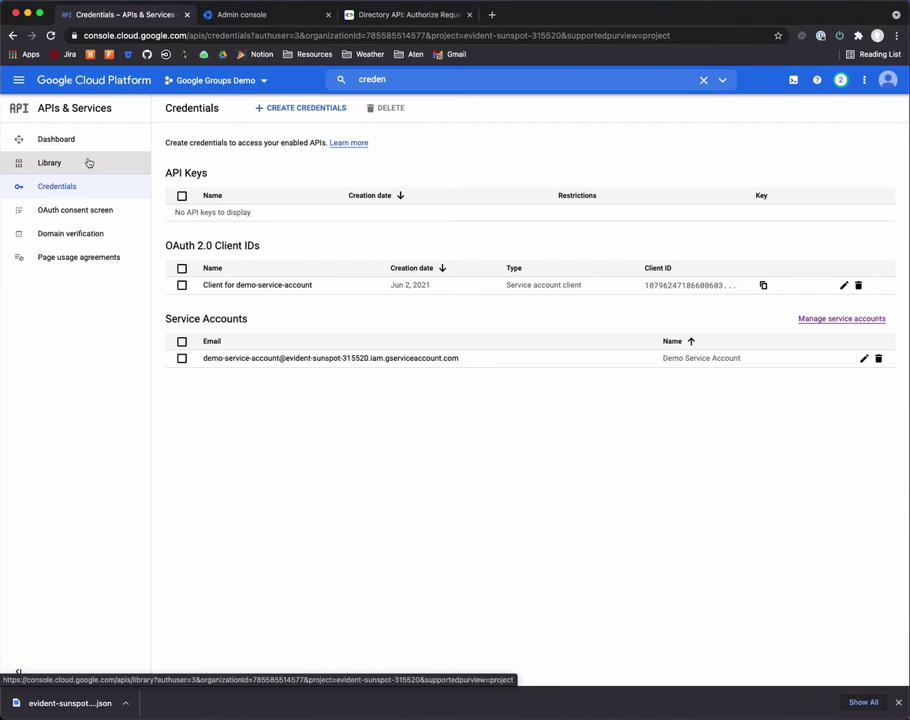
# Find the Admin SDK API in the API Library by searching "admin s" and enable it for the project.
pyautogui.click(50, 164)
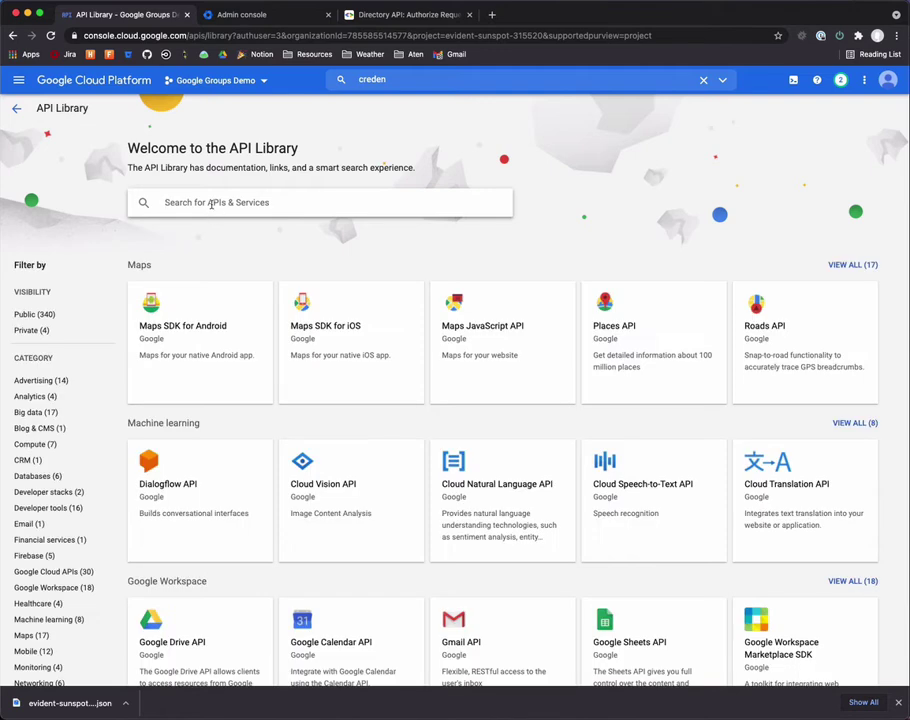
pyautogui.write('admin s')
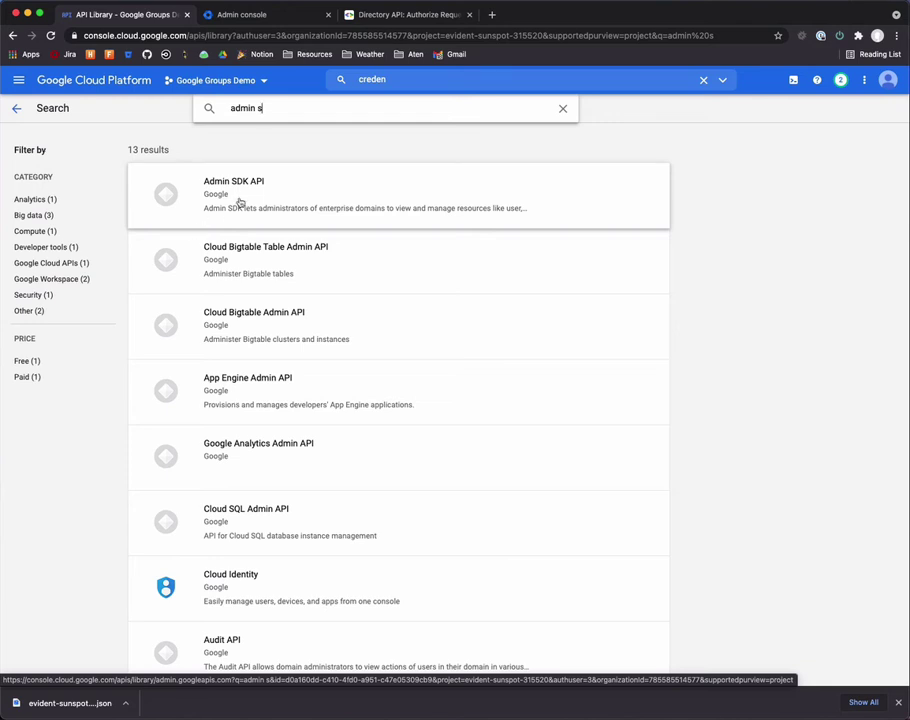
pyautogui.click(239, 203)
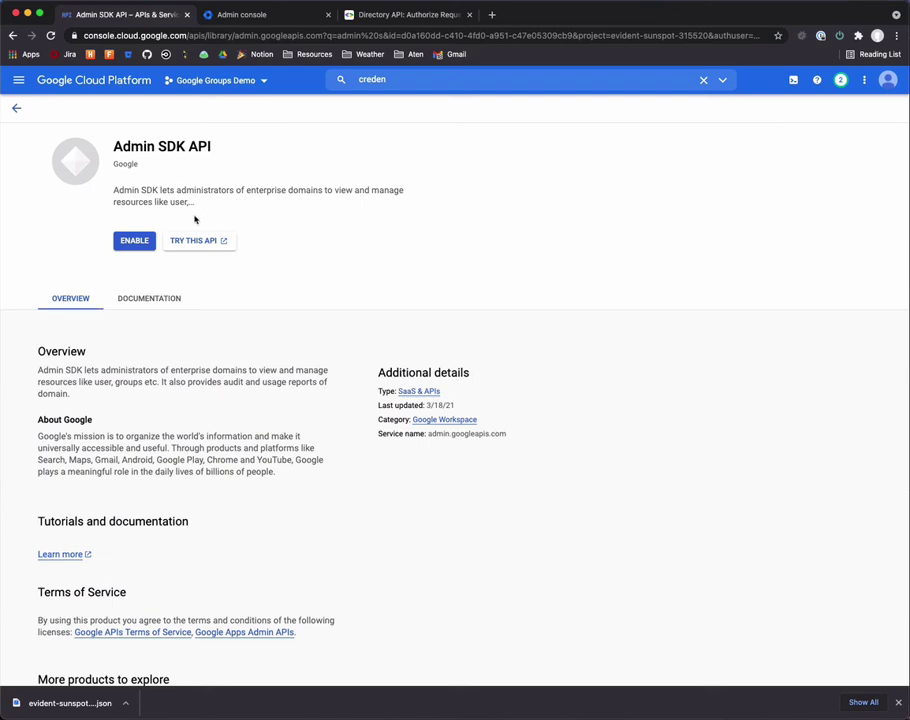
pyautogui.click(134, 240)
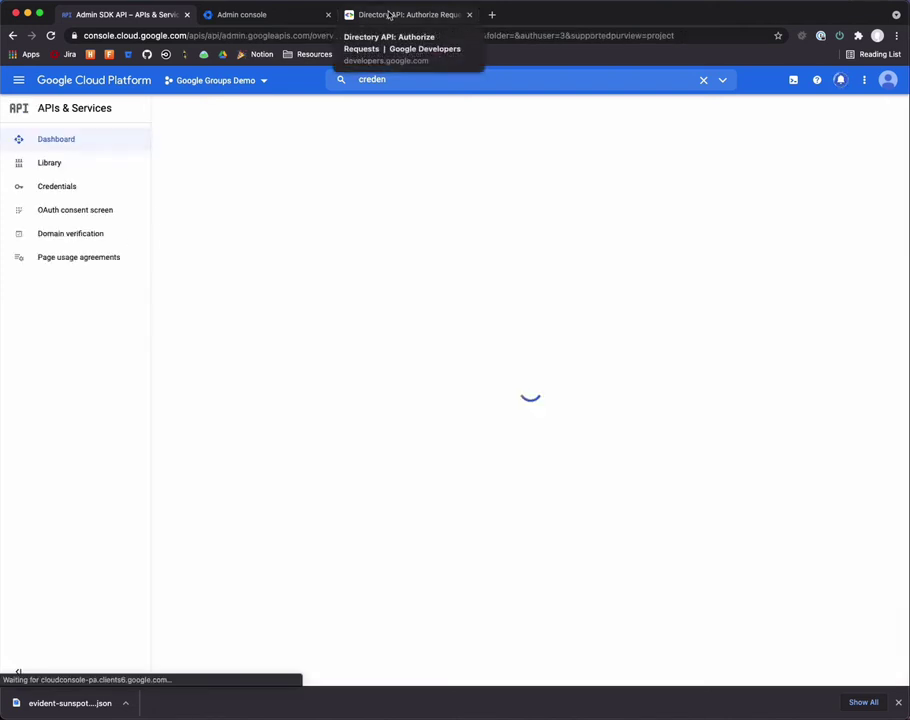
# Review the OAuth 2.0 scopes for groups and group members in the Directory API: Authorize Requests guide.
pyautogui.click(389, 14)
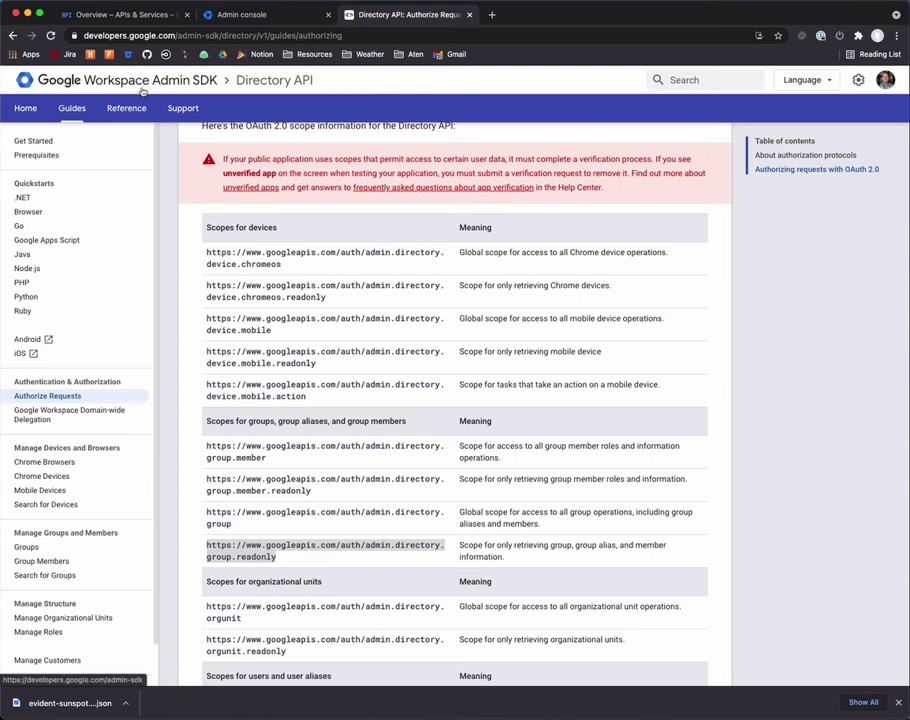
pyautogui.scroll(2, 405, 376)
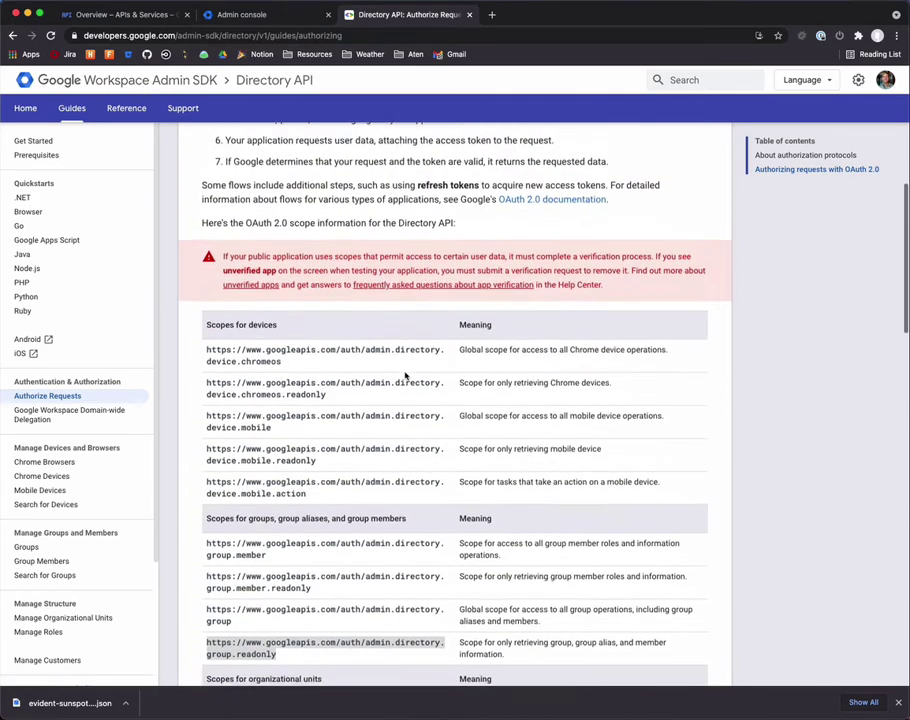
pyautogui.scroll(-4, 405, 376)
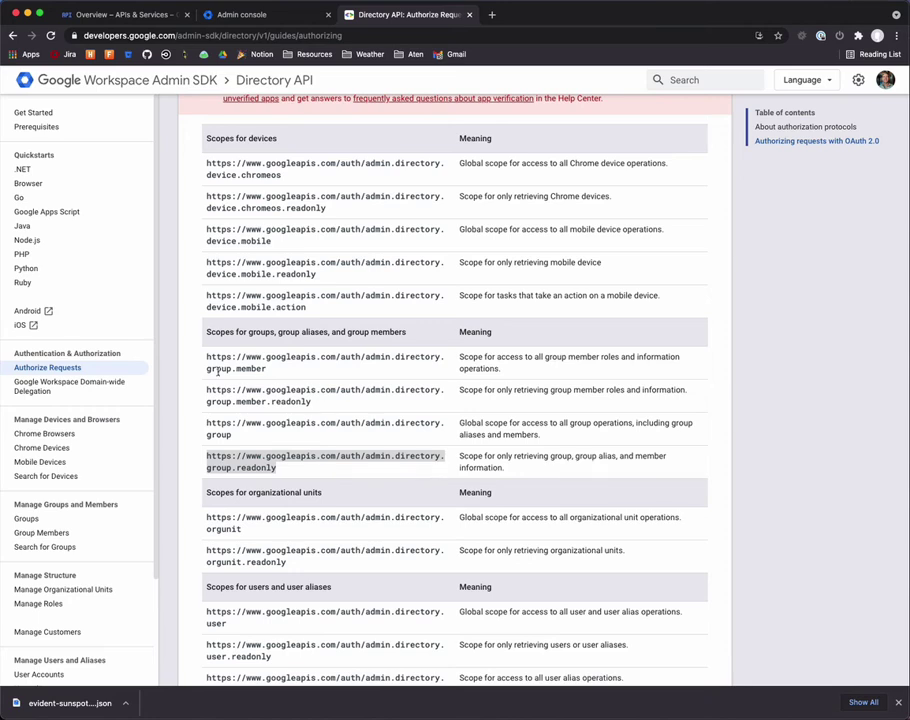
pyautogui.scroll(2, 305, 270)
pyautogui.scroll(10, 305, 270)
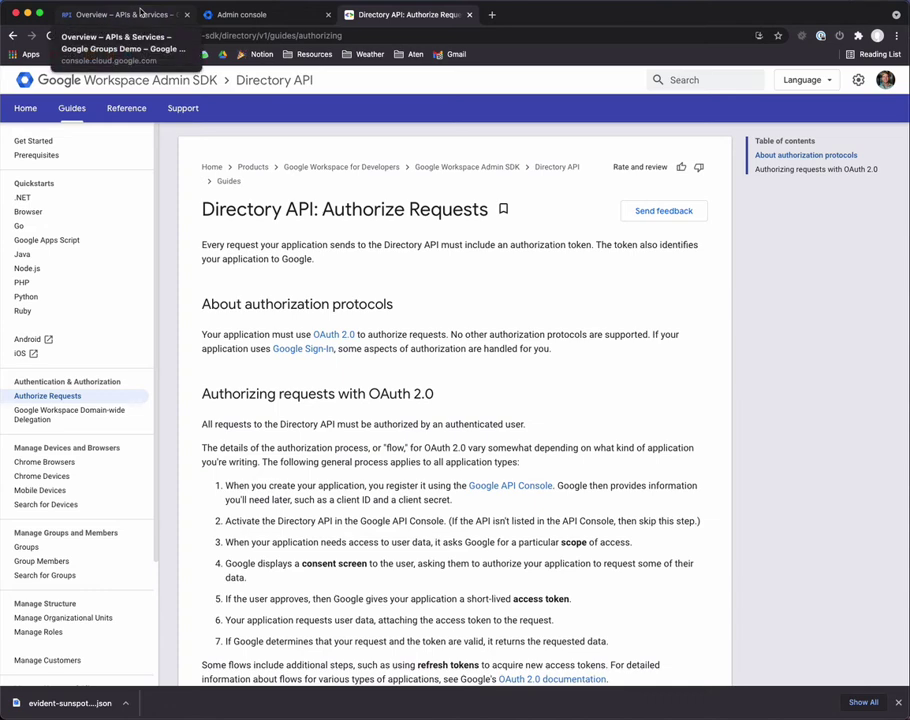
# Open Demo Service Account from the Google Groups Demo project's Credentials page and copy its domain-wide delegation Client ID.
pyautogui.click(143, 21)
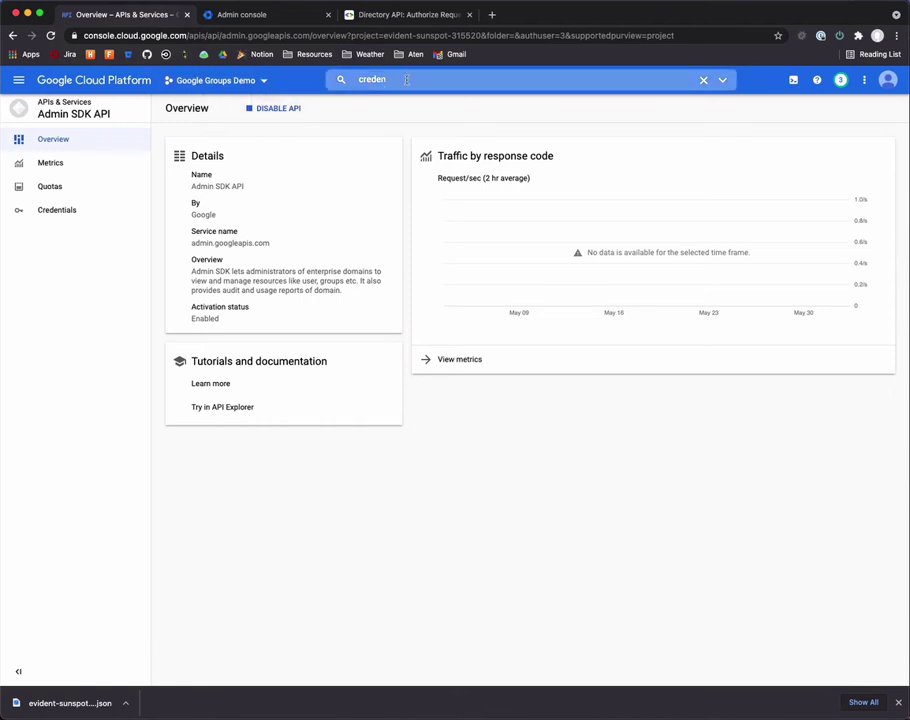
pyautogui.click(396, 78)
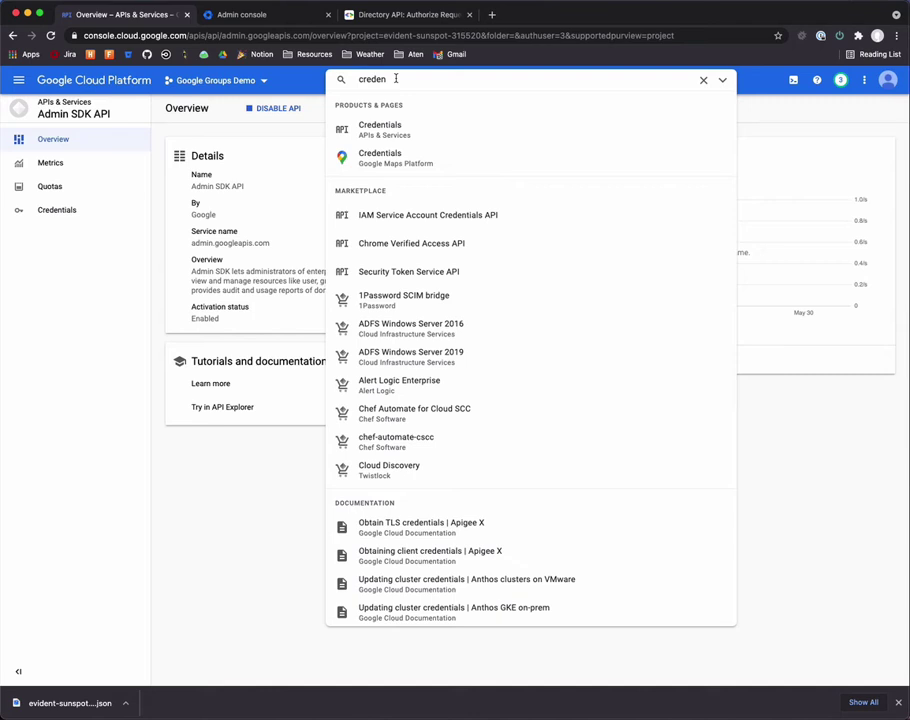
pyautogui.click(358, 134)
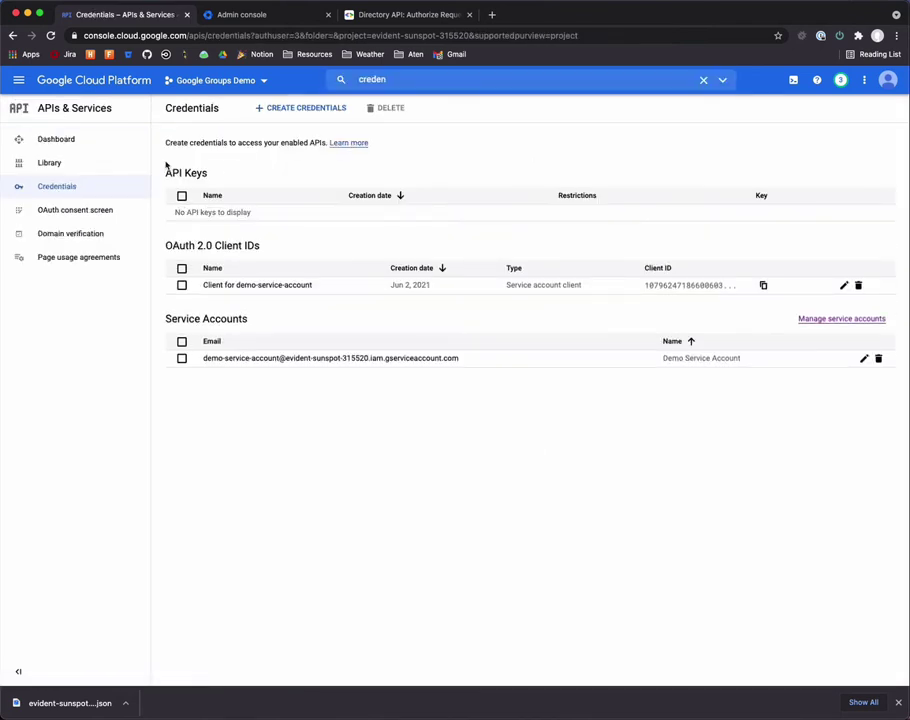
pyautogui.click(347, 362)
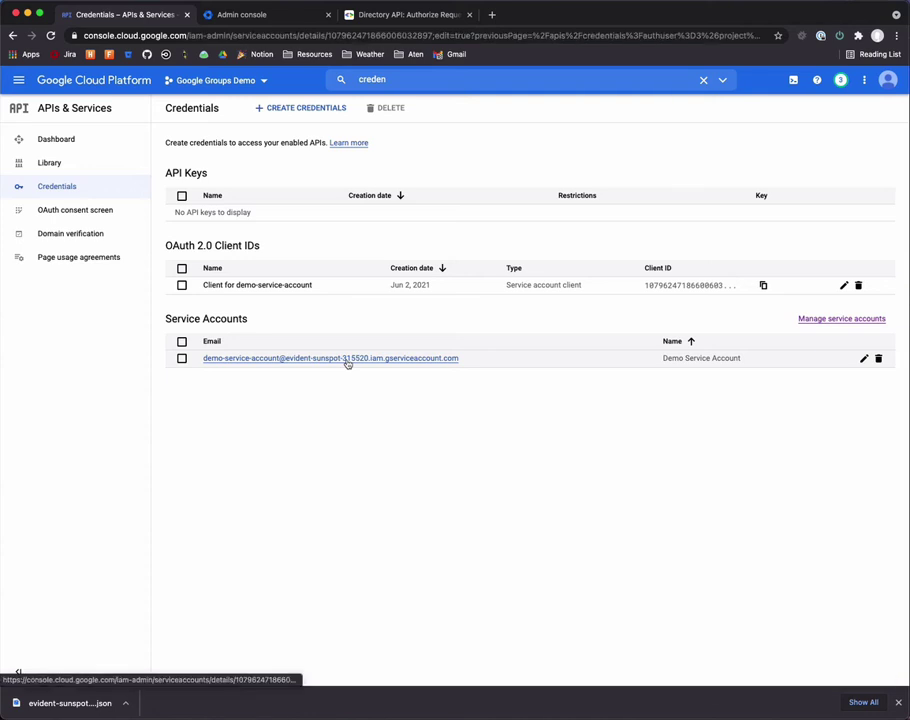
pyautogui.click(230, 433)
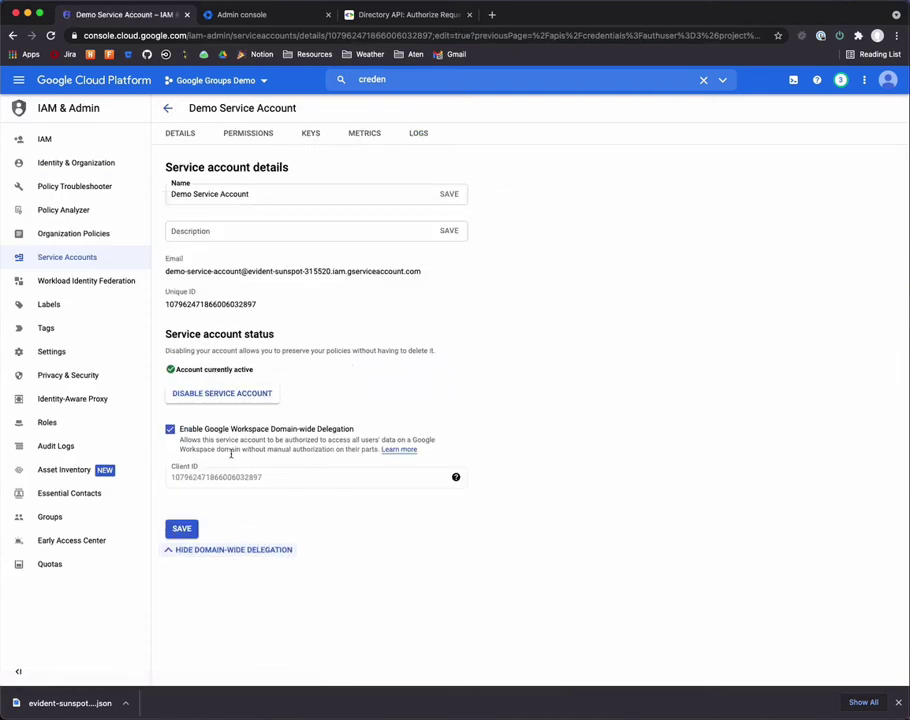
pyautogui.doubleClick(229, 478)
pyautogui.press('super+c')
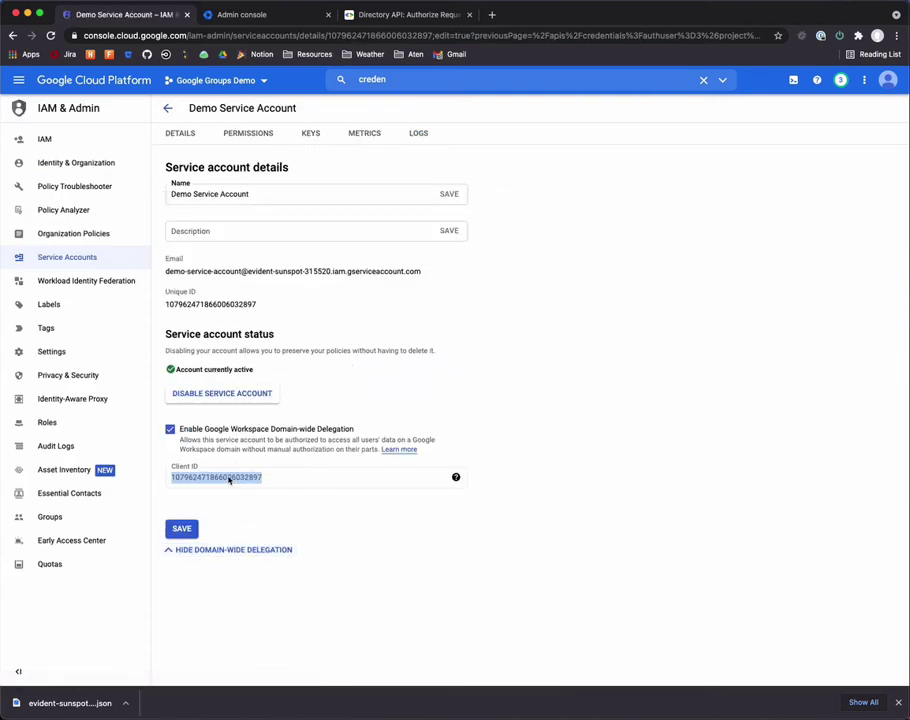
# Switch to the Google Admin console, find API controls by searching "api", and open domain-wide delegation management.
pyautogui.click(236, 15)
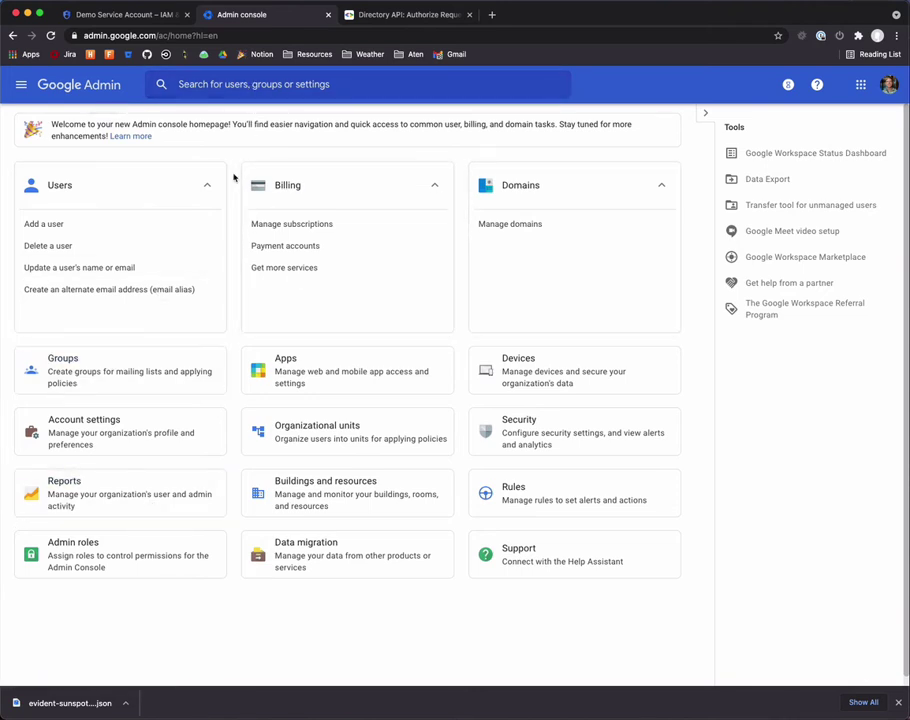
pyautogui.click(228, 84)
pyautogui.write('api')
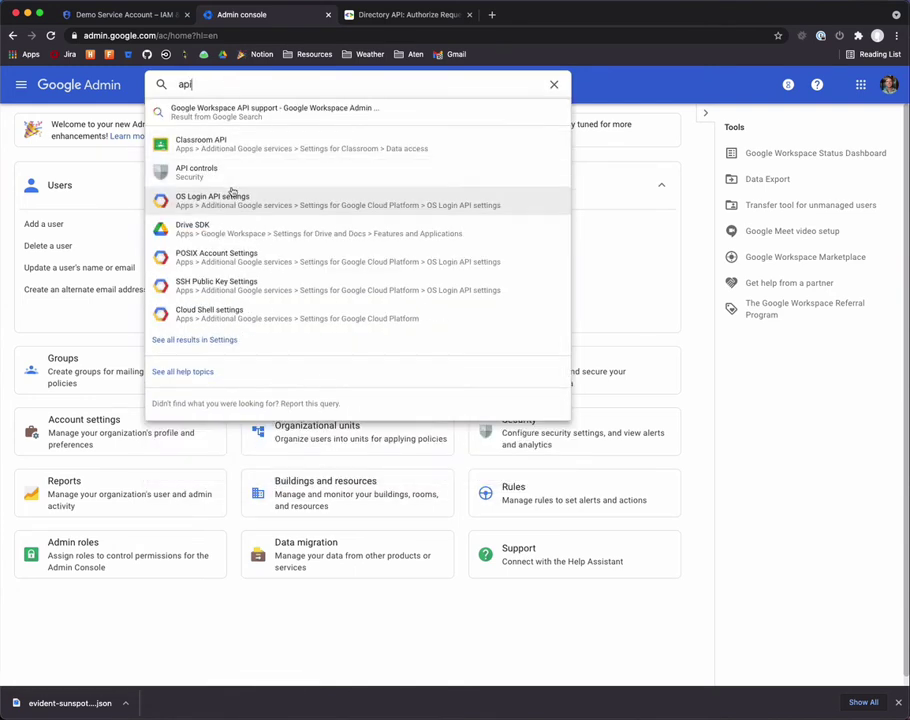
pyautogui.click(201, 174)
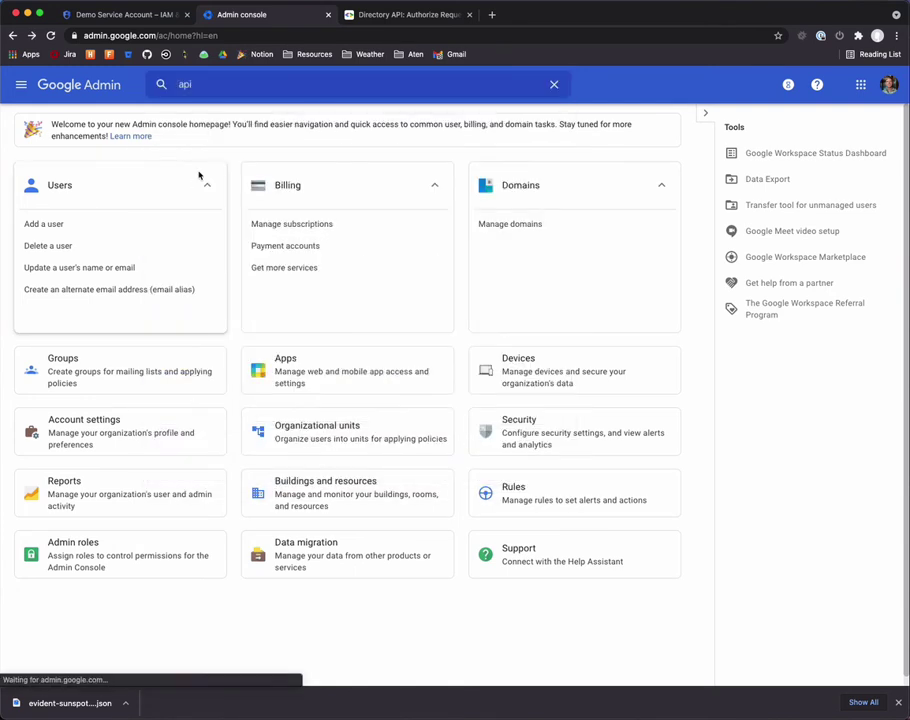
pyautogui.scroll(-1, 378, 343)
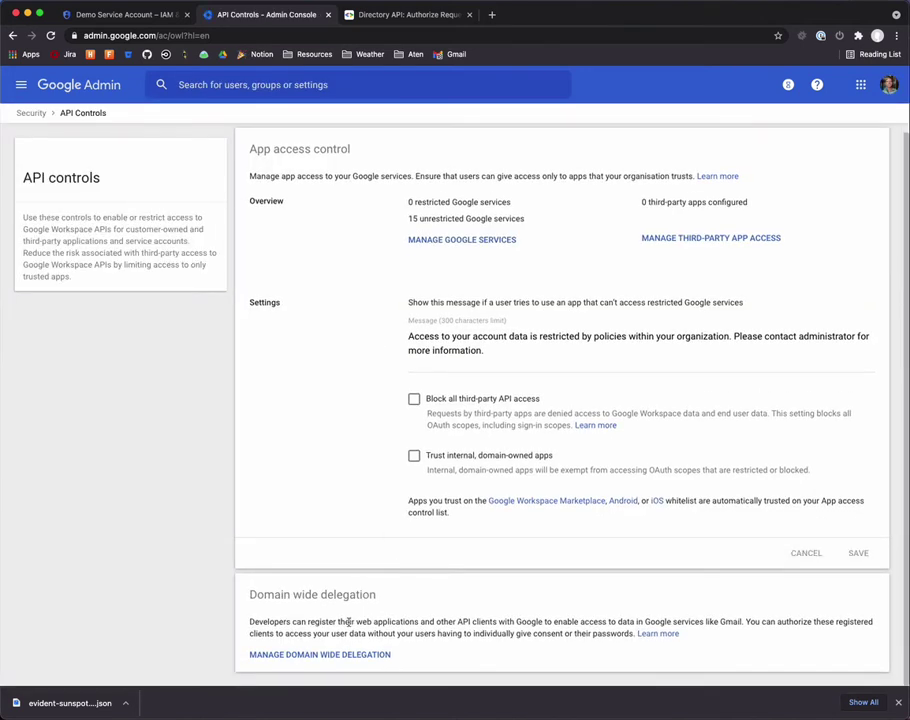
pyautogui.click(314, 655)
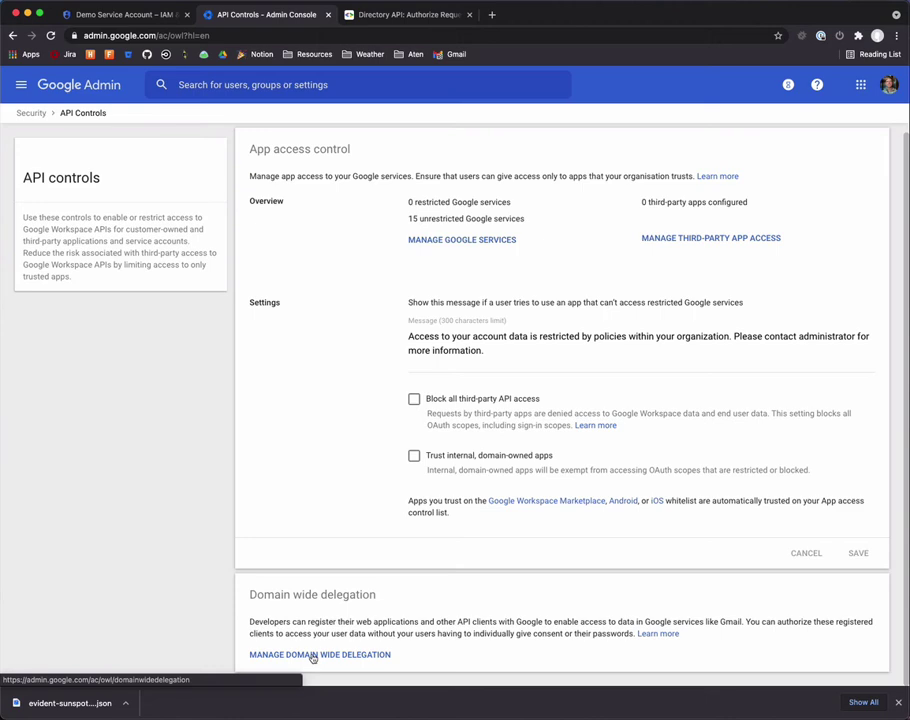
pyautogui.click(314, 655)
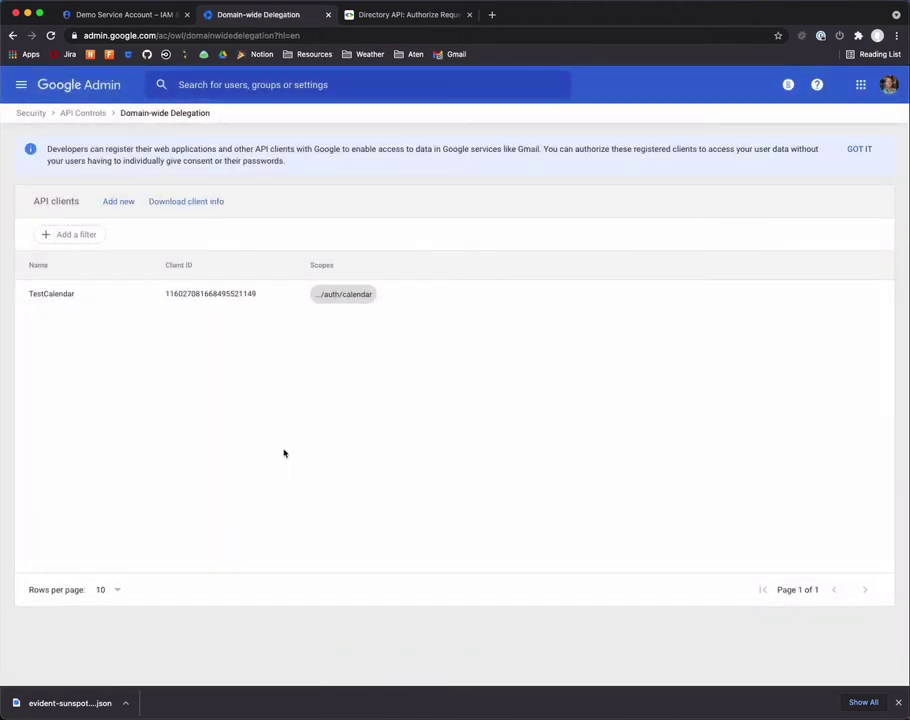
# Start a new API client for domain-wide delegation and paste the service account's Client ID, checking it against the service account details.
pyautogui.click(117, 205)
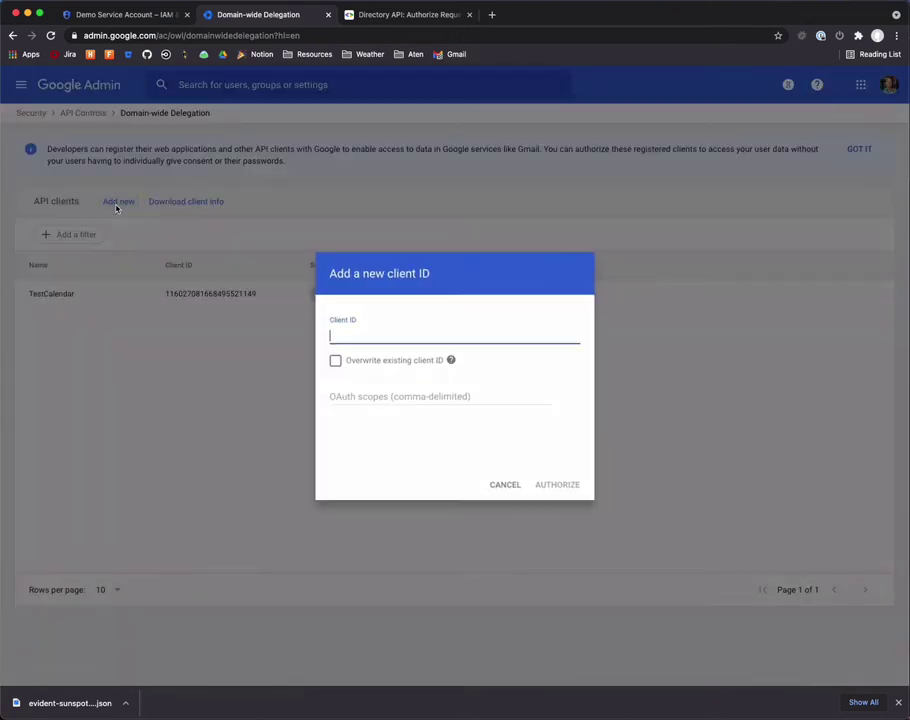
pyautogui.press('super+v')
pyautogui.click(138, 16)
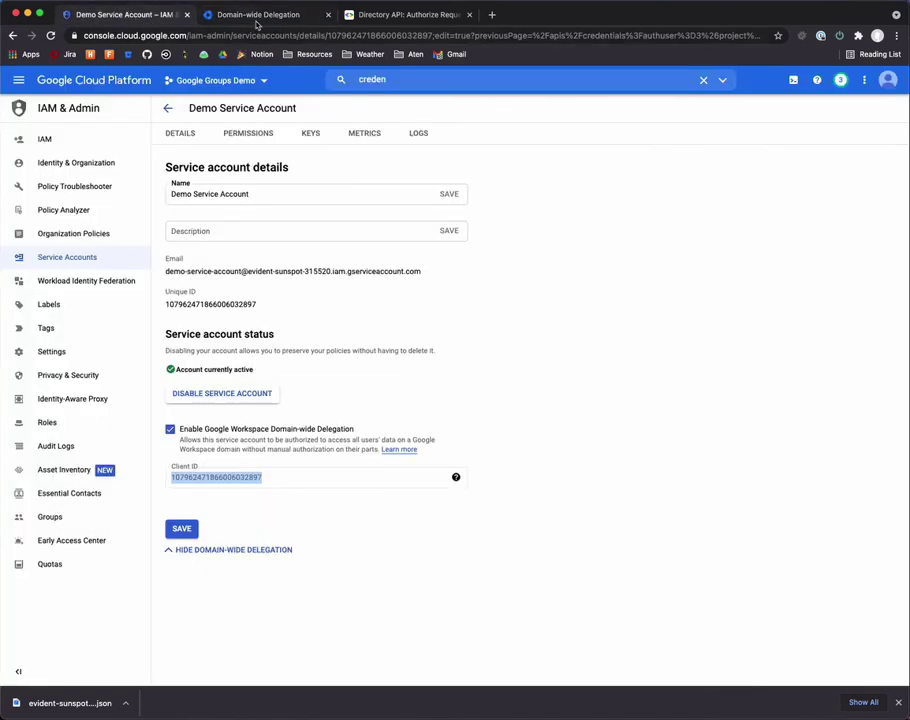
pyautogui.click(264, 18)
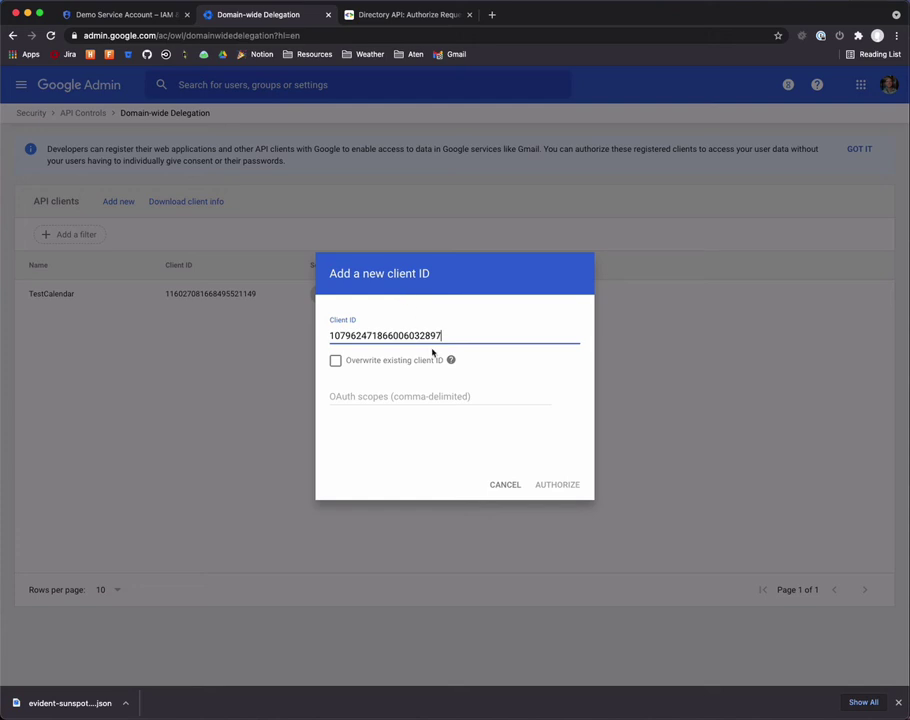
pyautogui.click(379, 15)
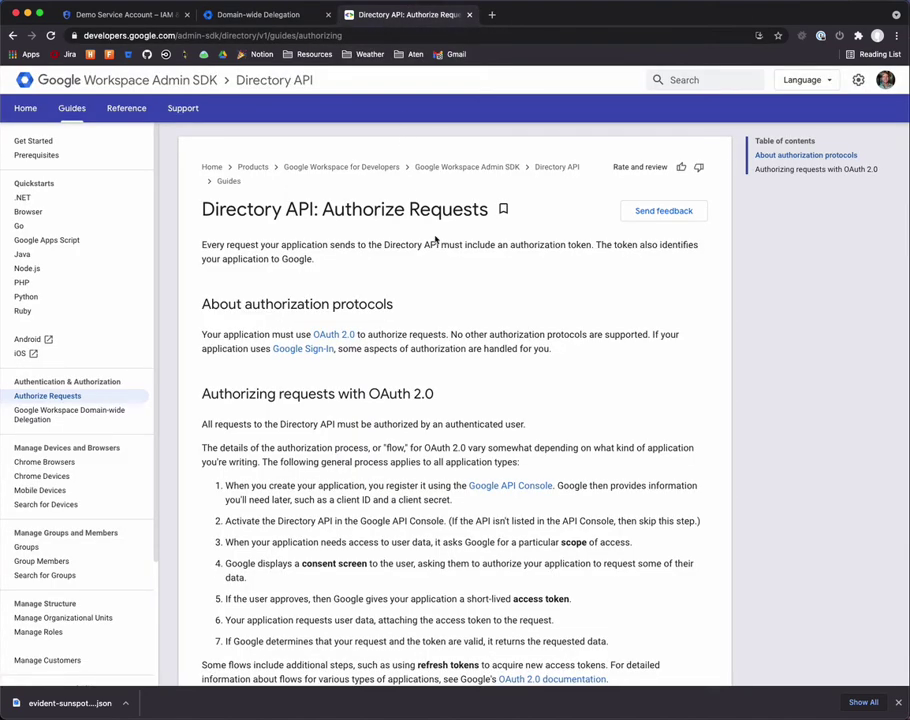
pyautogui.scroll(-15, 526, 379)
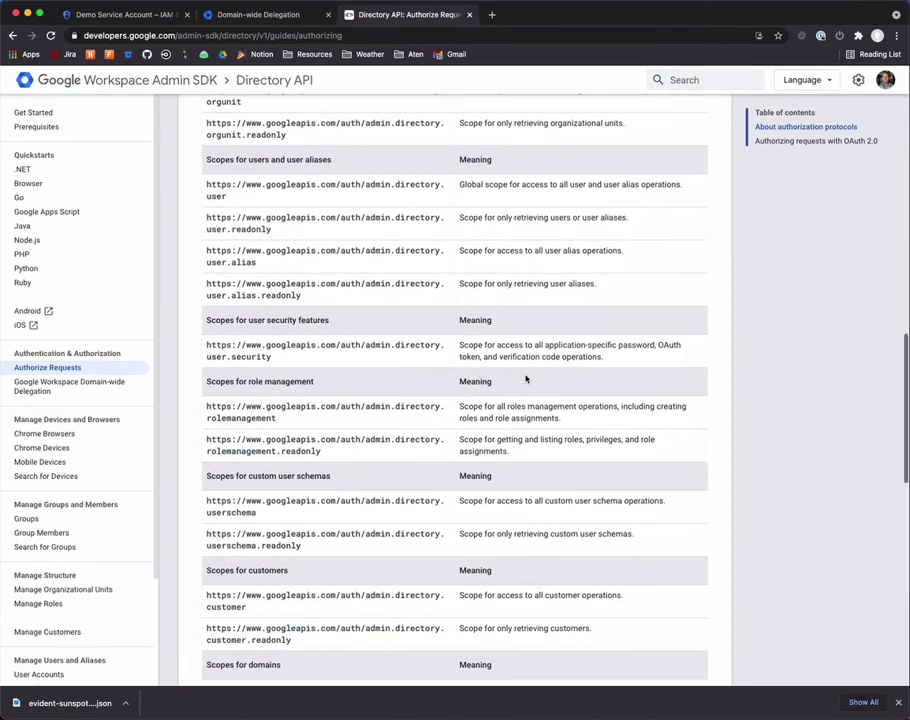
pyautogui.scroll(-5, 526, 379)
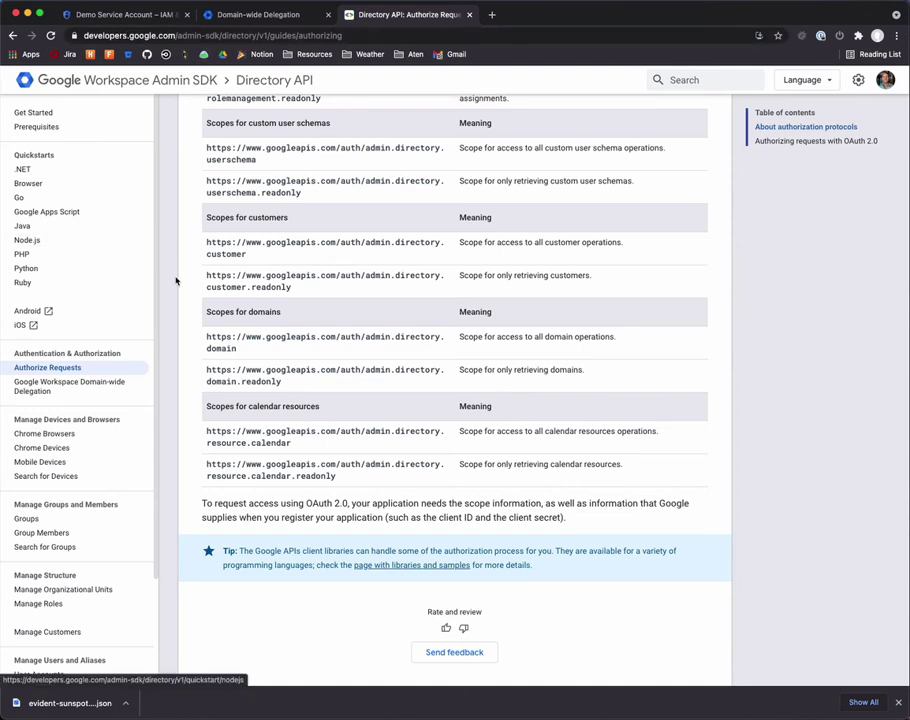
pyautogui.scroll(5, 195, 331)
pyautogui.scroll(1, 193, 333)
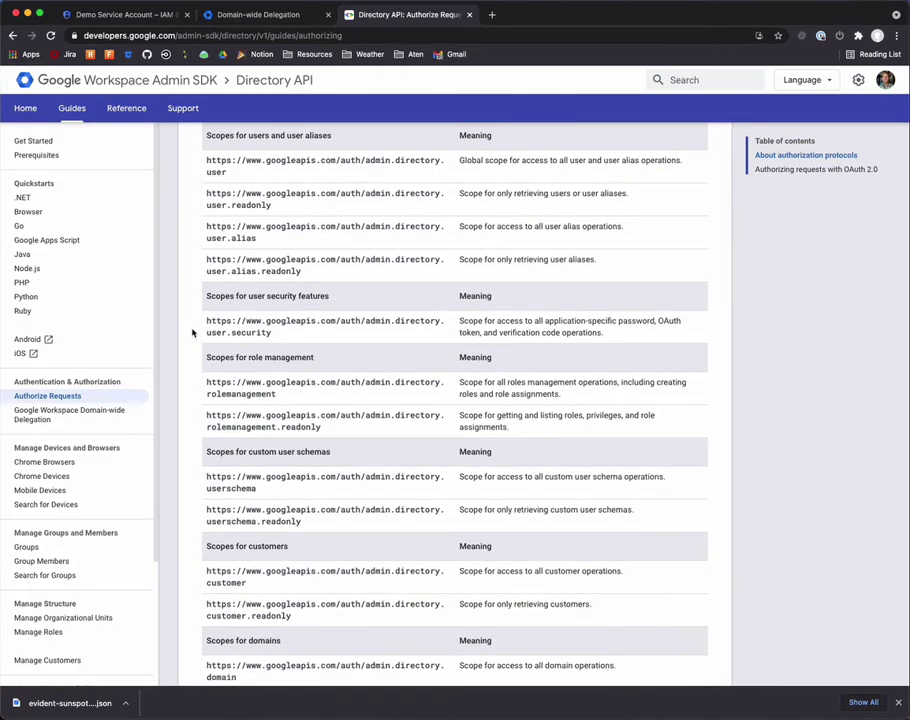
pyautogui.scroll(3, 193, 333)
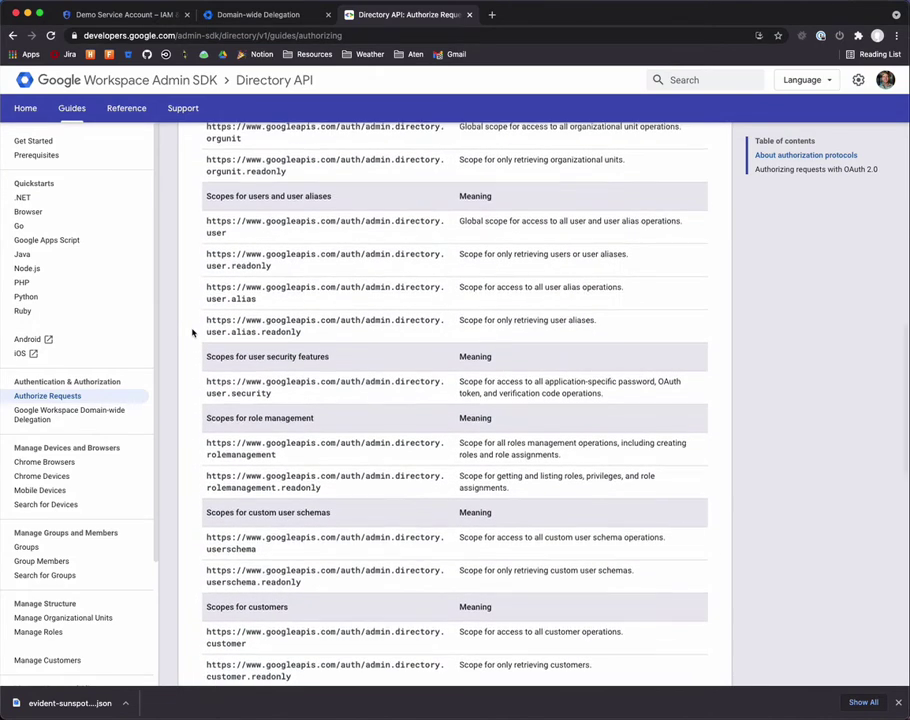
pyautogui.scroll(5, 193, 333)
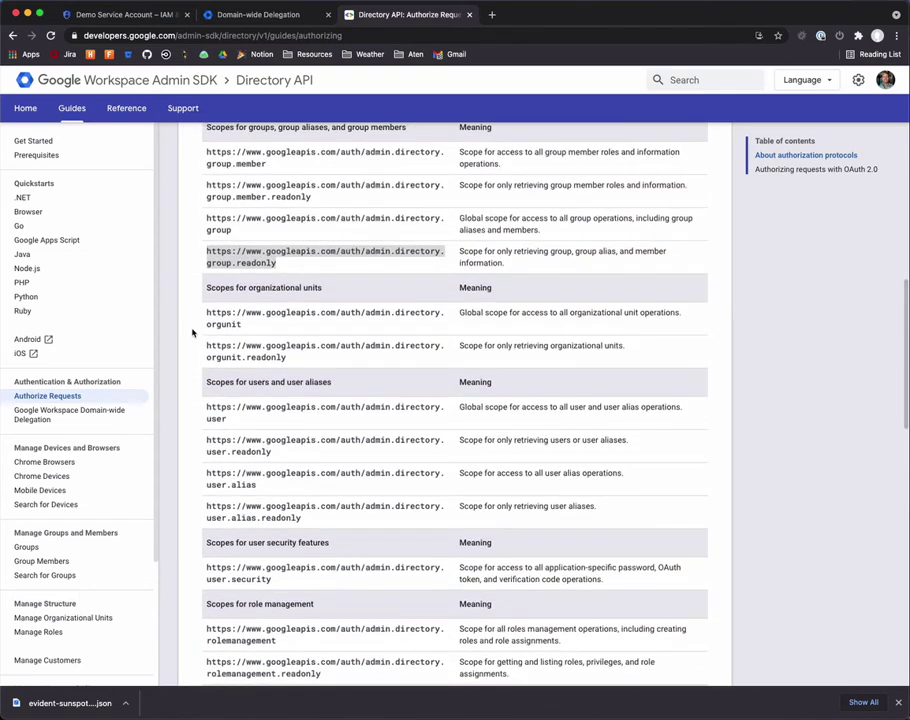
pyautogui.click(288, 308)
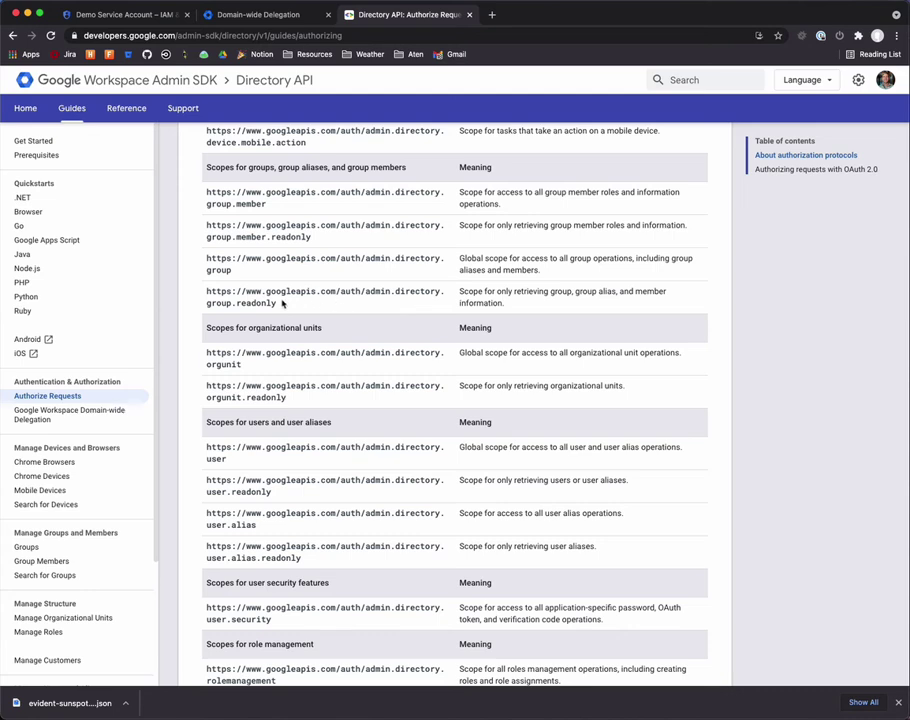
pyautogui.moveTo(279, 307); pyautogui.dragTo(205, 294)
pyautogui.press('super+c')
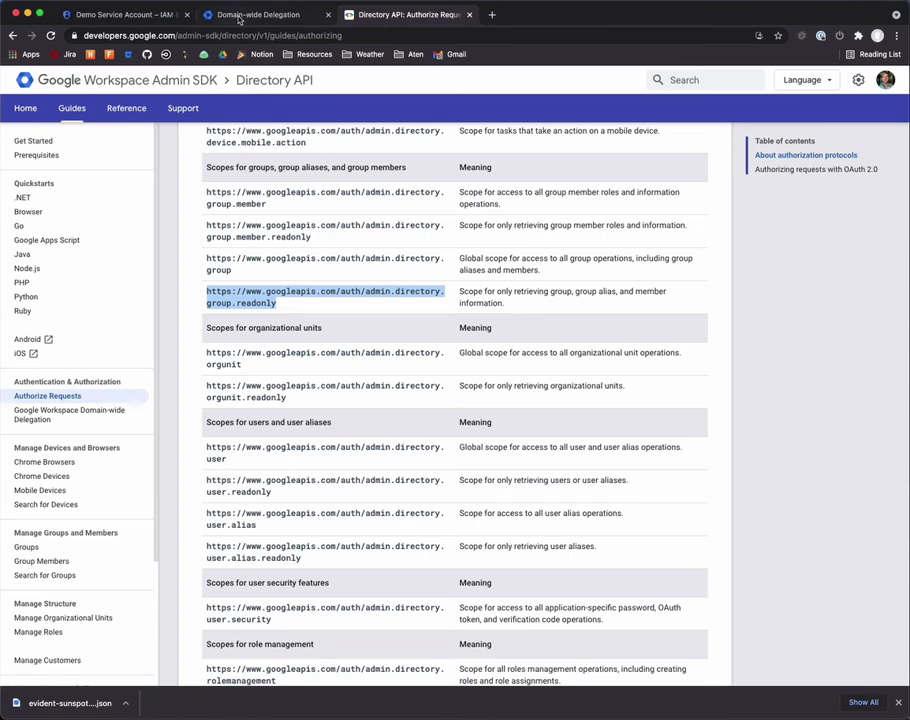
# Paste the admin.directory.group.readonly scope into the new API client's OAuth scopes and authorize the client.
pyautogui.click(171, 14)
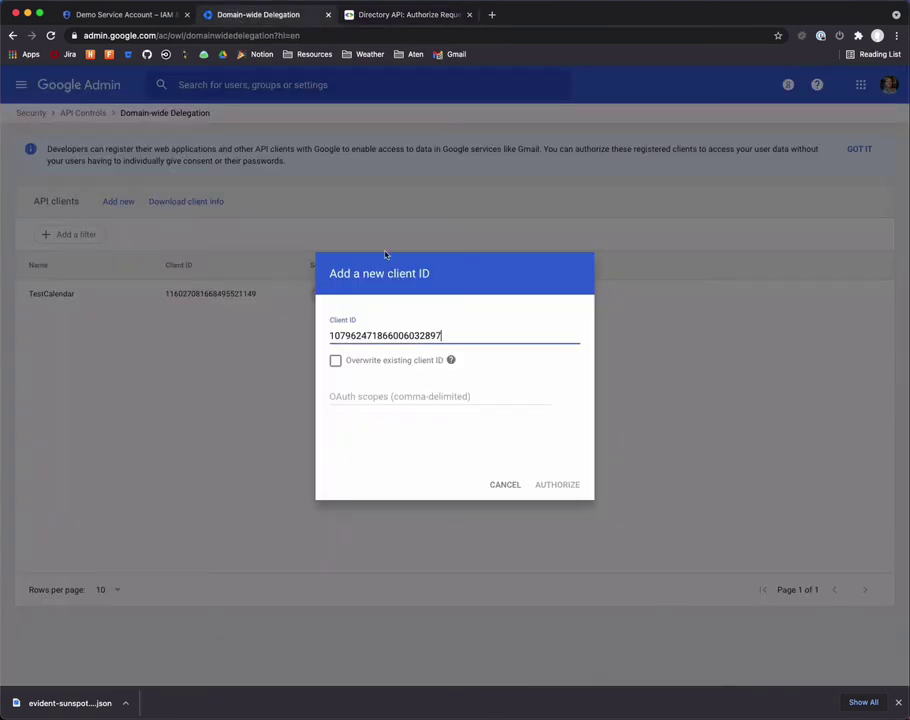
pyautogui.click(372, 398)
pyautogui.press('super+v')
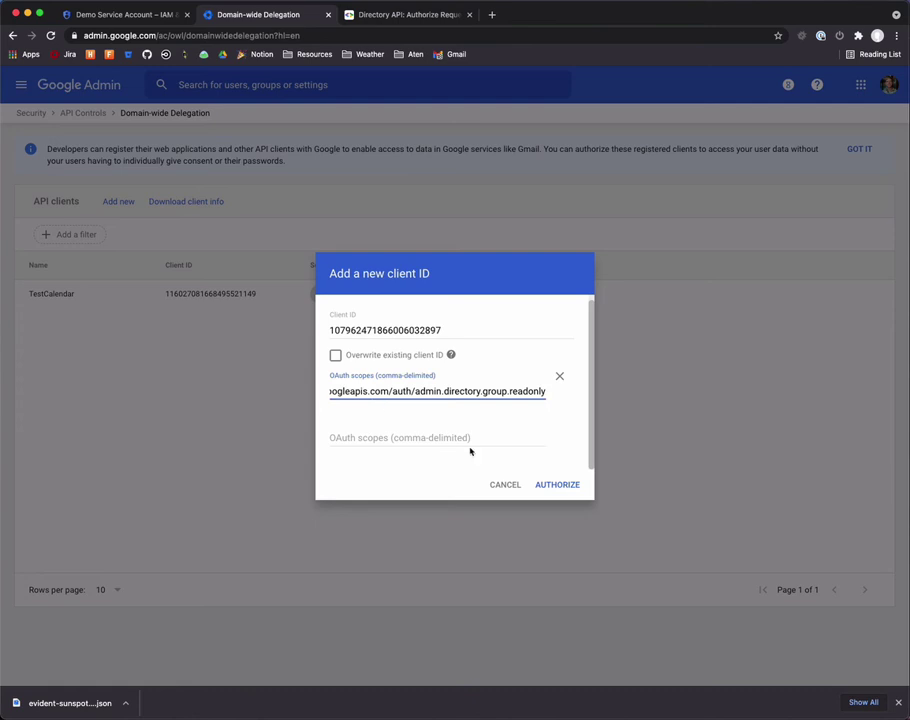
pyautogui.click(567, 486)
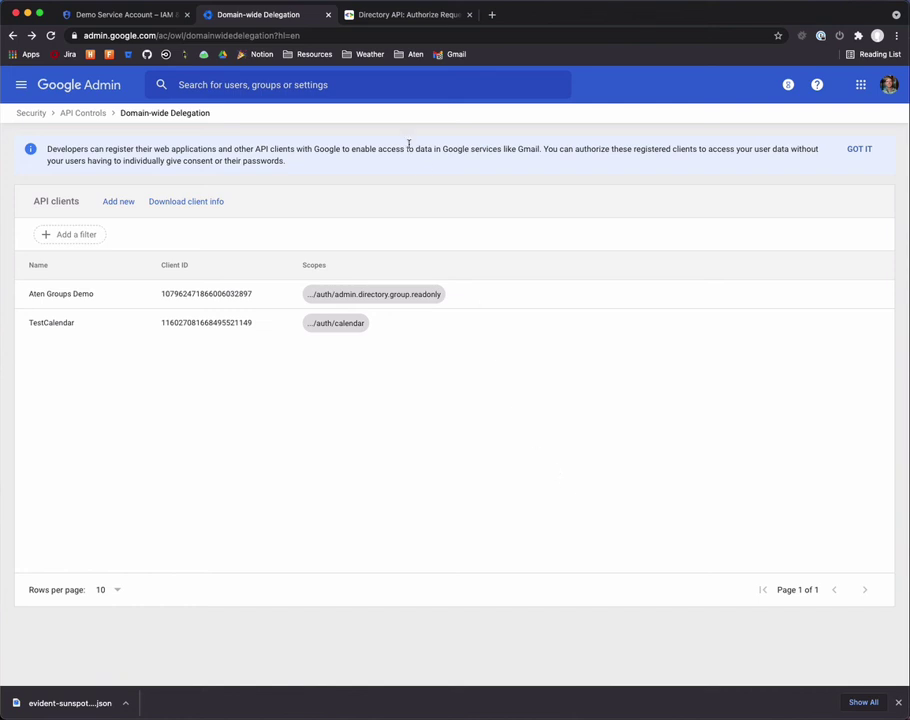
# Find the shared user account by searching "shared" in the Admin console and open its admin roles and privileges.
pyautogui.click(331, 91)
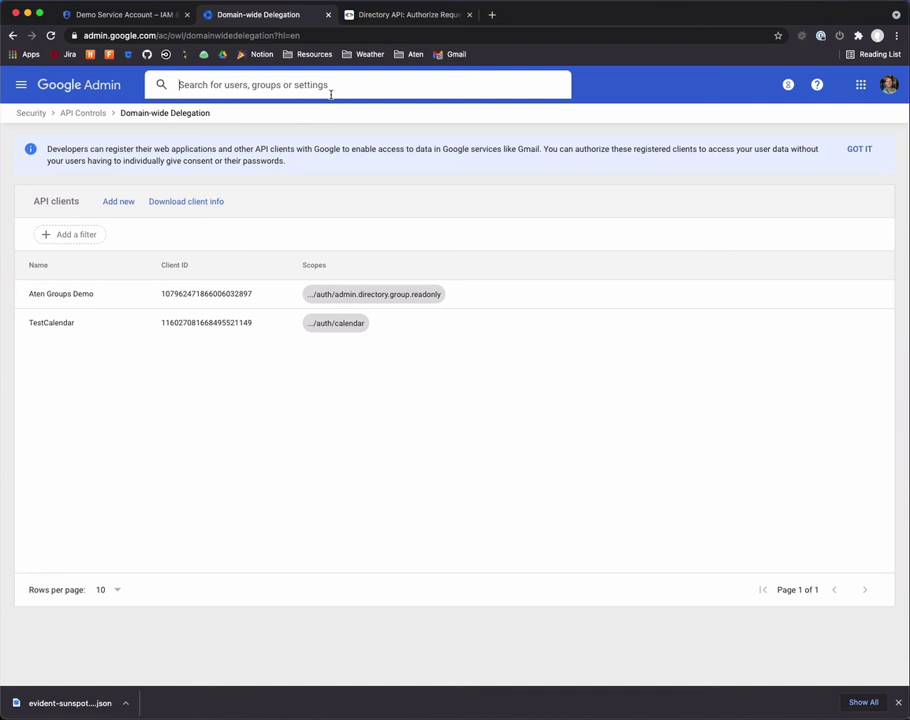
pyautogui.write('shared')
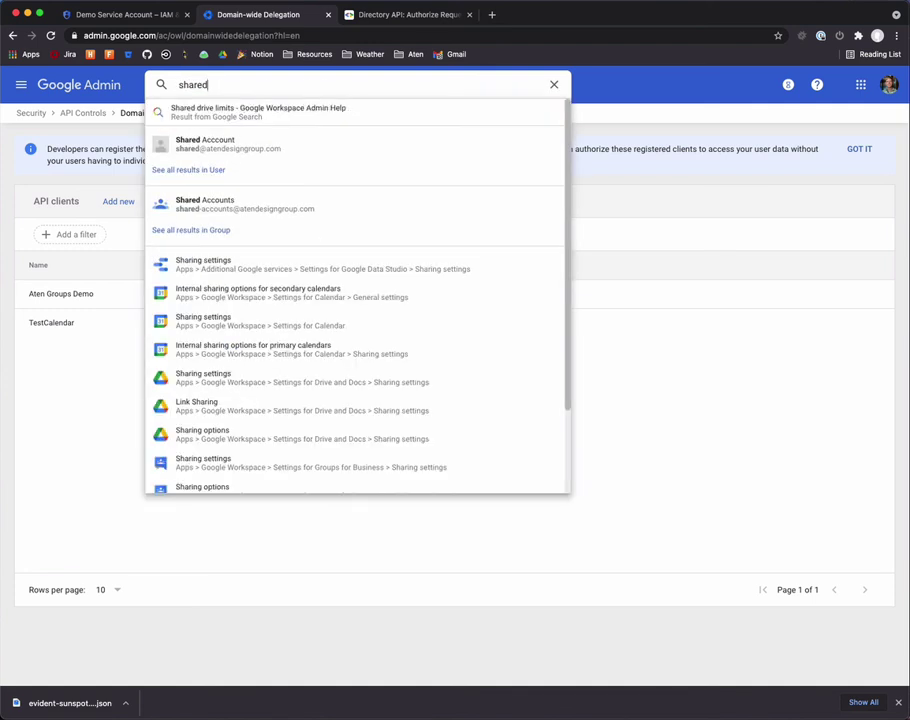
pyautogui.click(199, 146)
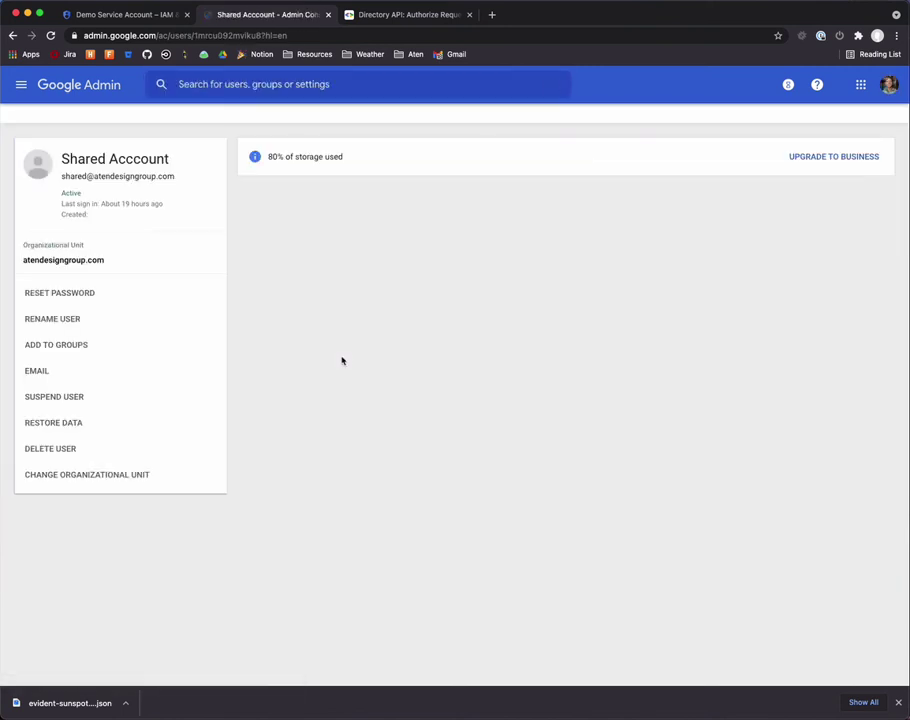
pyautogui.scroll(-5, 433, 397)
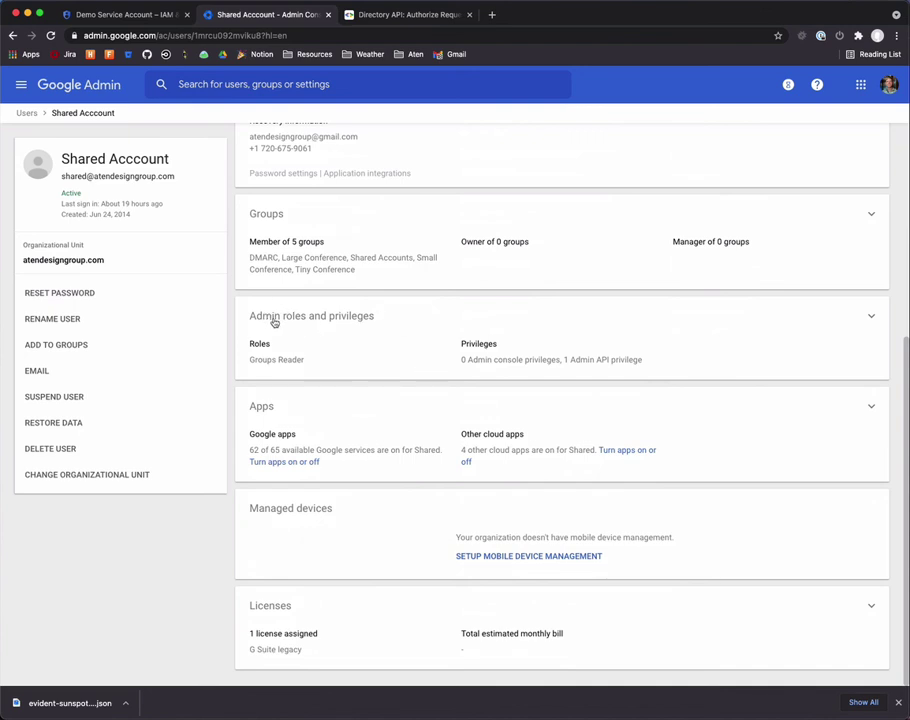
pyautogui.click(274, 322)
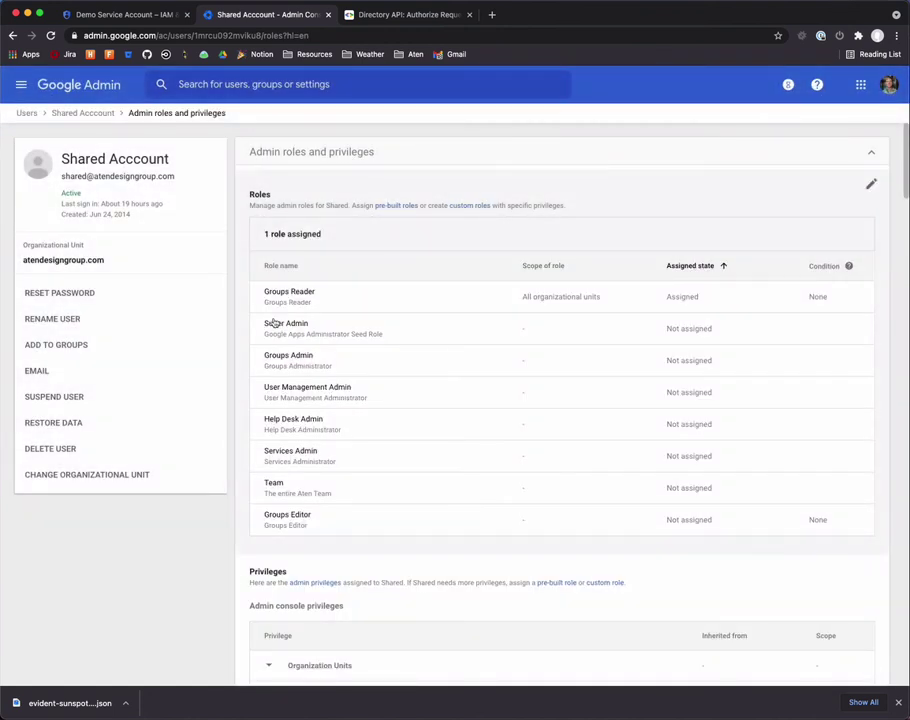
# Open the shared account's role assignments for editing and switch the Groups Reader role off and on again.
pyautogui.click(870, 186)
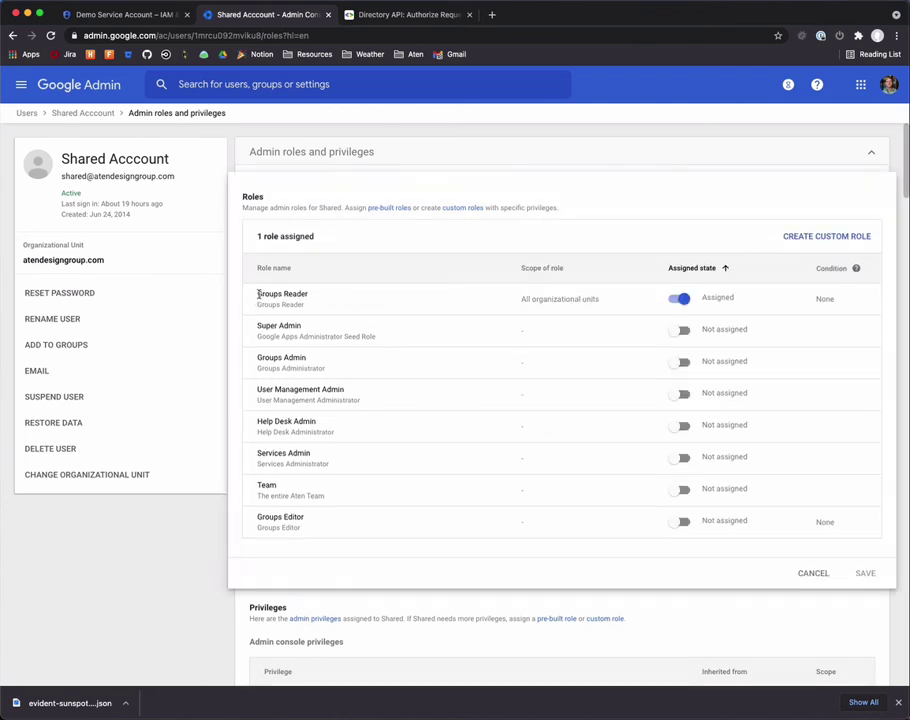
pyautogui.moveTo(257, 294); pyautogui.dragTo(309, 295)
pyautogui.click(684, 299)
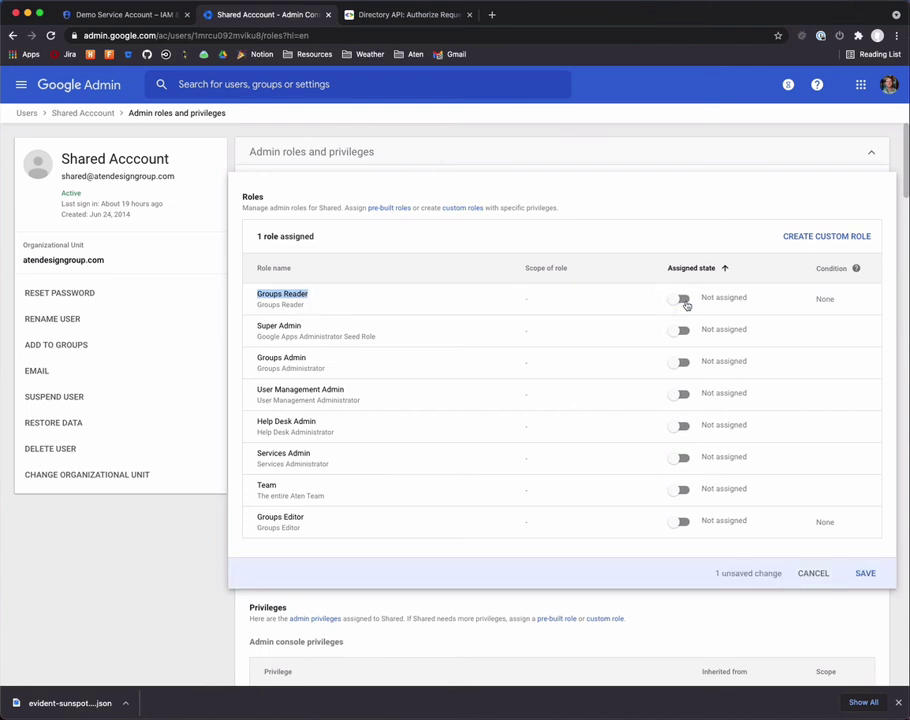
pyautogui.click(684, 299)
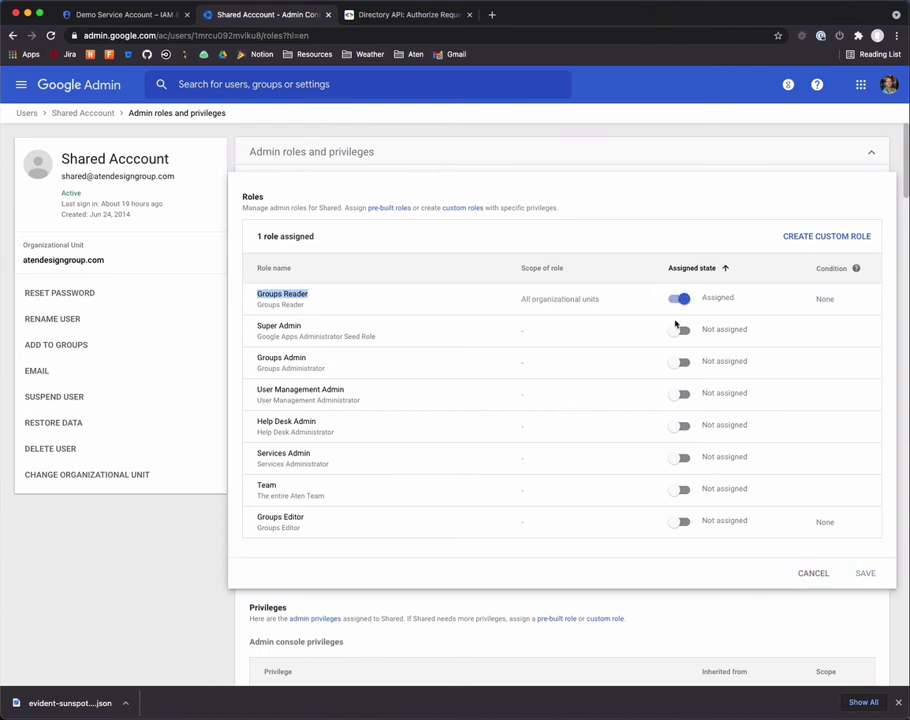